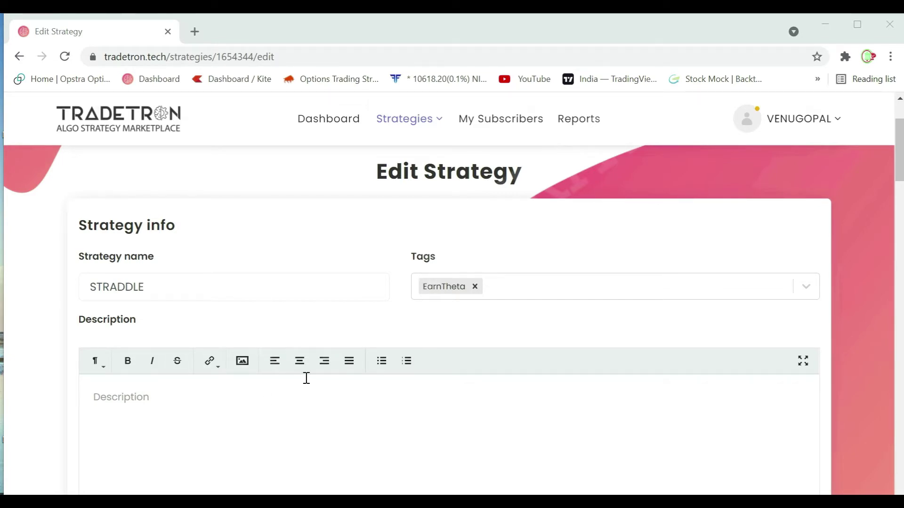
Review the STRADDLE strategy's entry condition, its two sell positions and the Universal Exit condition
scroll(305, 378, down, 6)
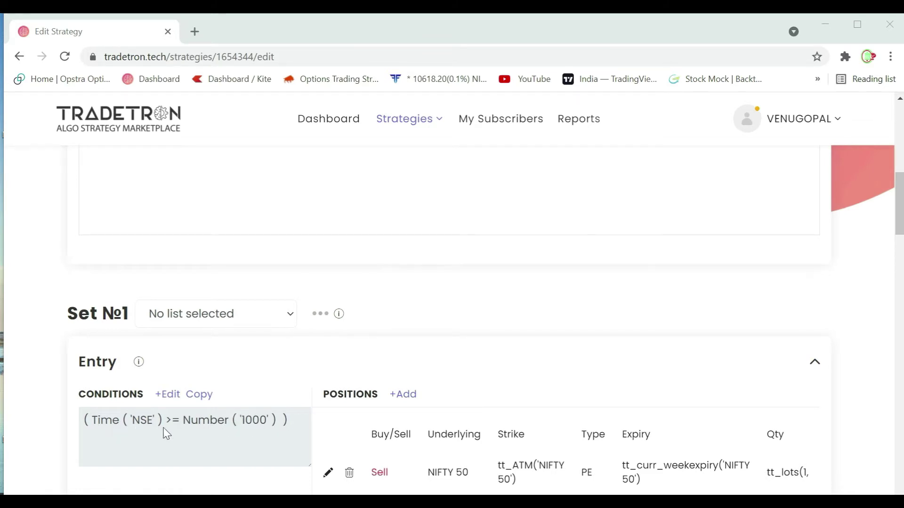
scroll(418, 401, down, 1)
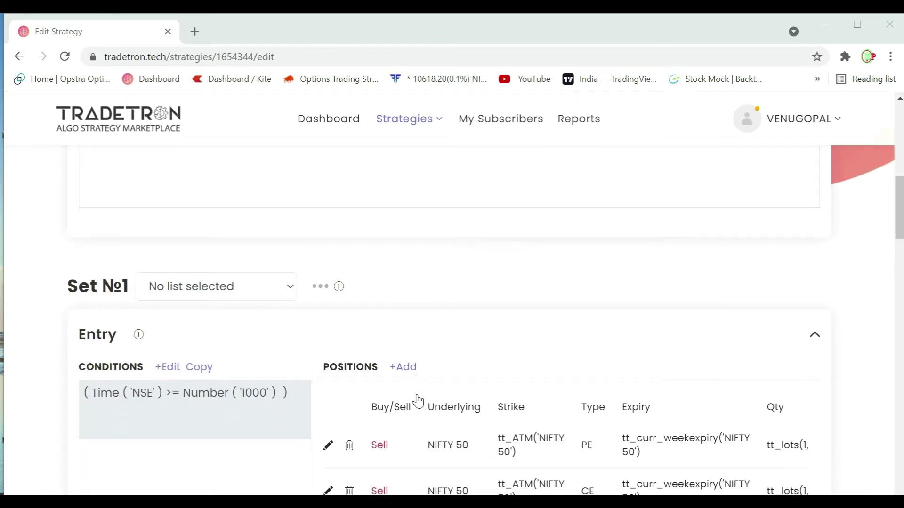
scroll(565, 411, down, 1)
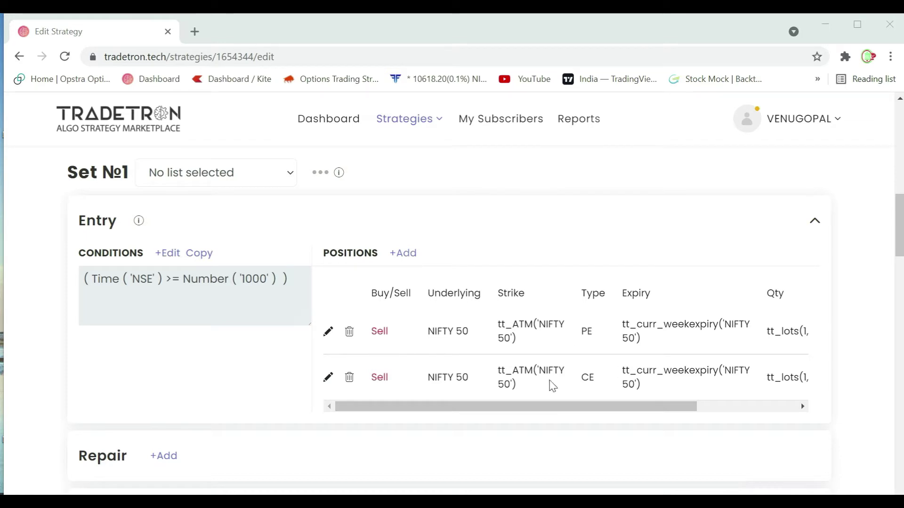
scroll(510, 384, down, 3)
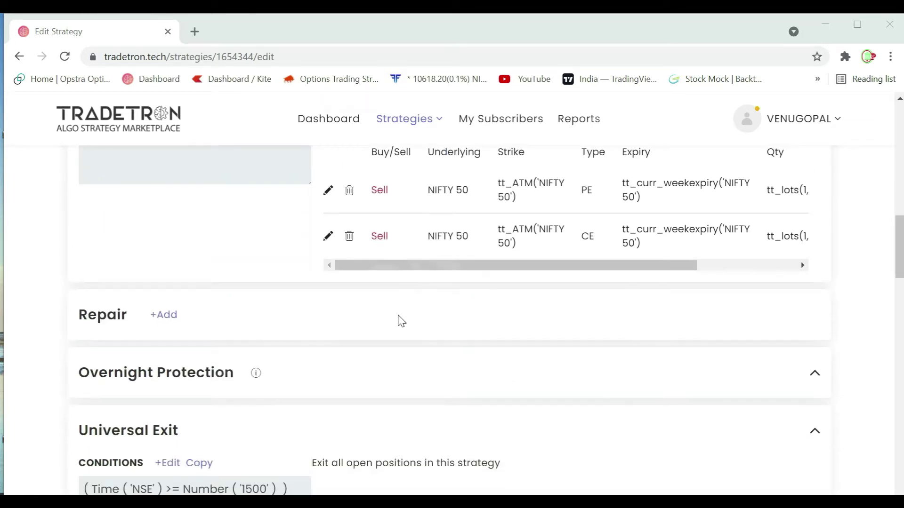
scroll(400, 320, down, 3)
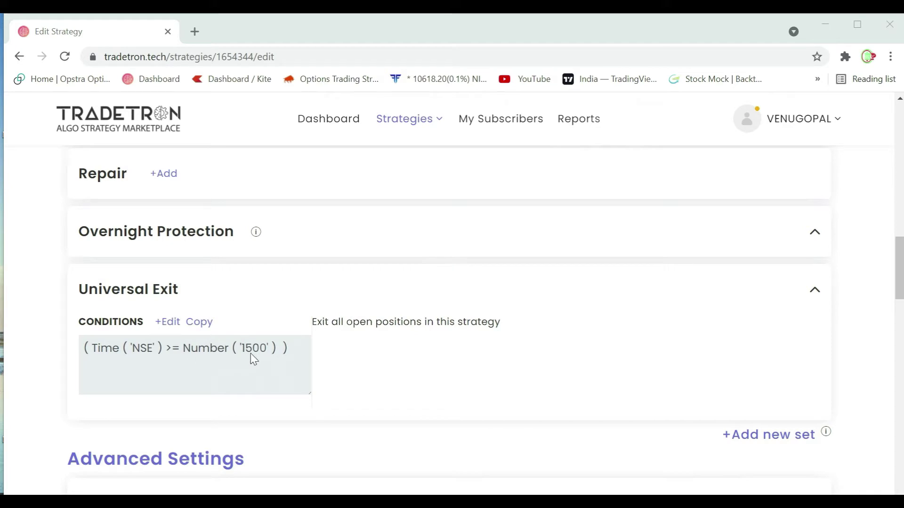
scroll(486, 316, up, 6)
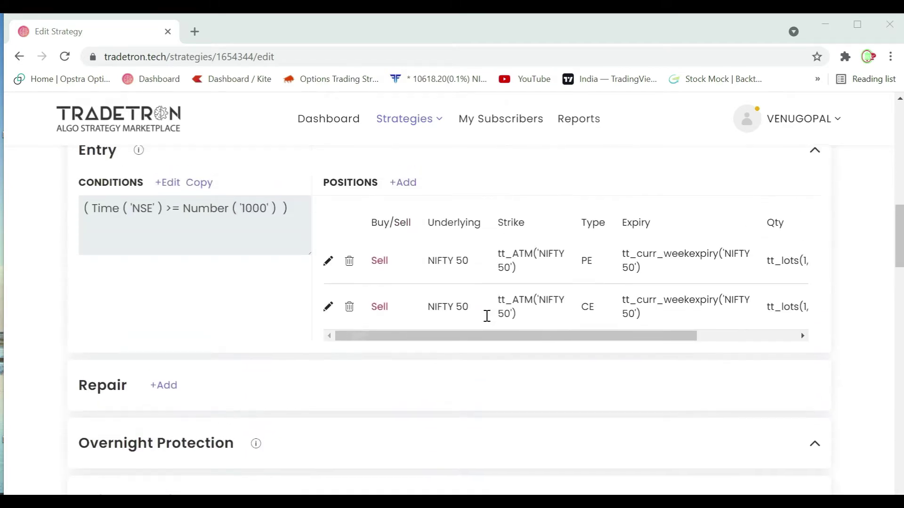
scroll(485, 321, up, 3)
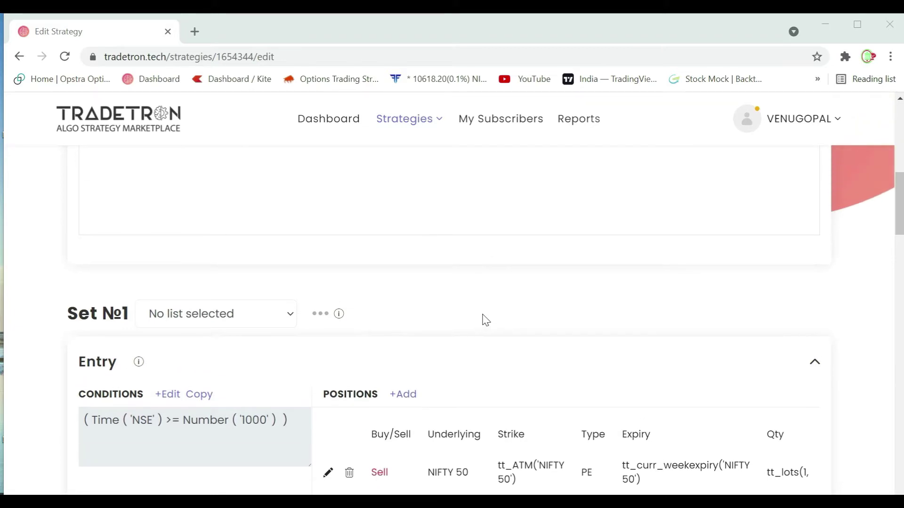
scroll(487, 320, up, 3)
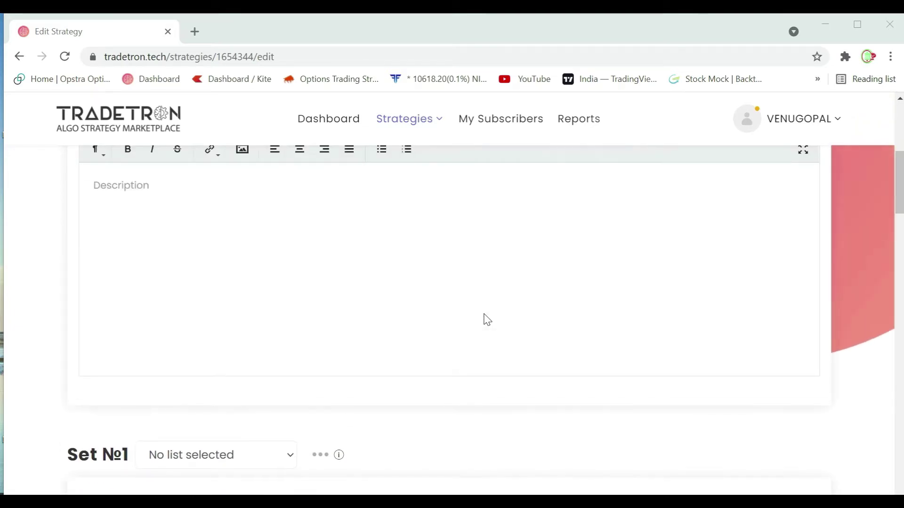
scroll(487, 319, up, 5)
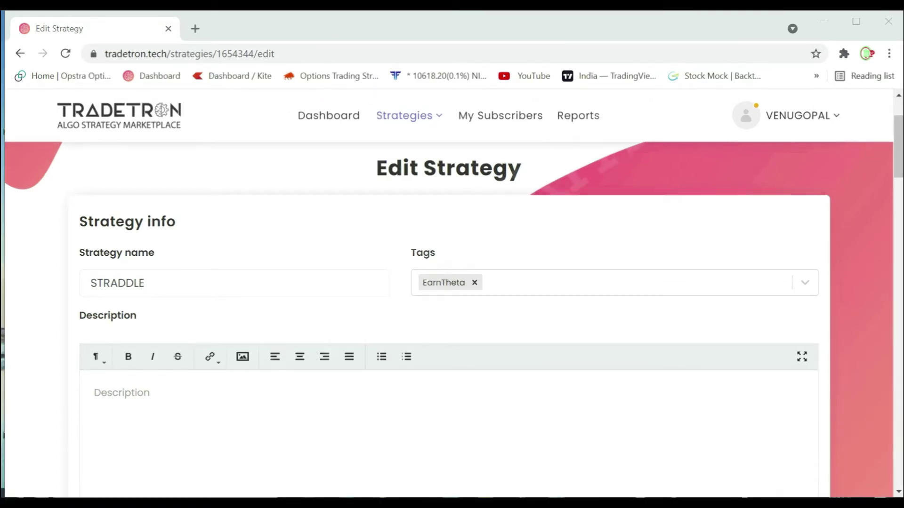
Add a second condition to Set 1's entry conditions and choose the Positions Detail keyword for it
scroll(467, 371, down, 7)
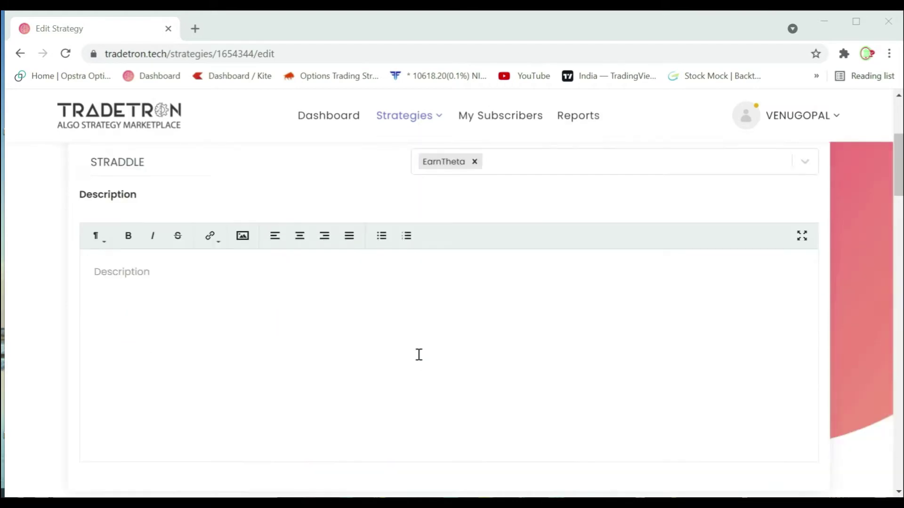
scroll(413, 358, down, 3)
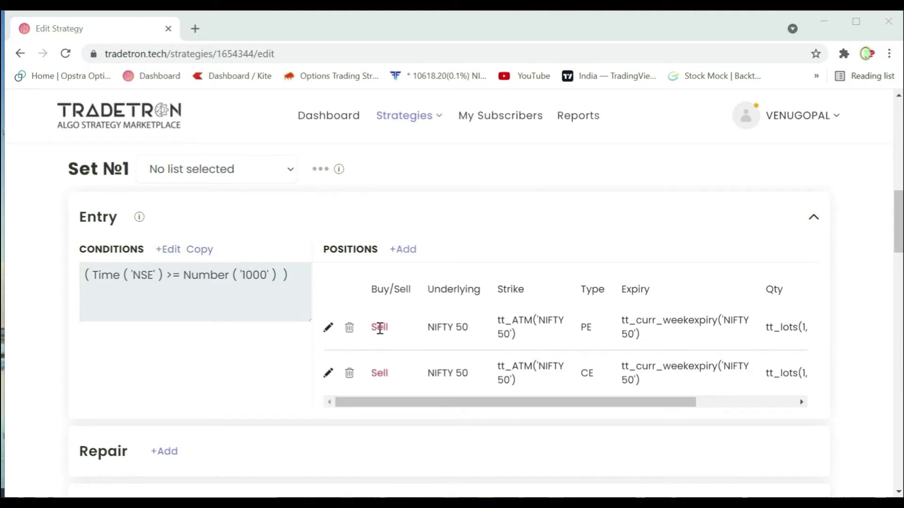
click(171, 251)
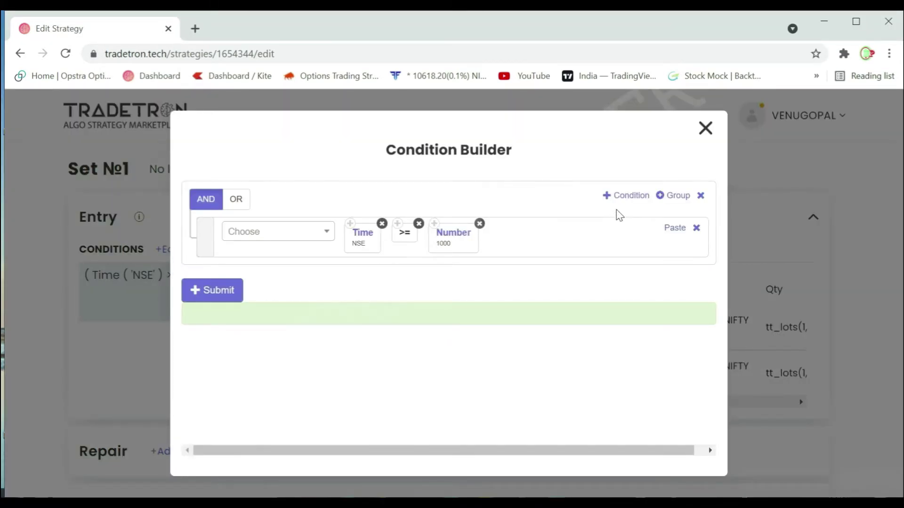
click(631, 199)
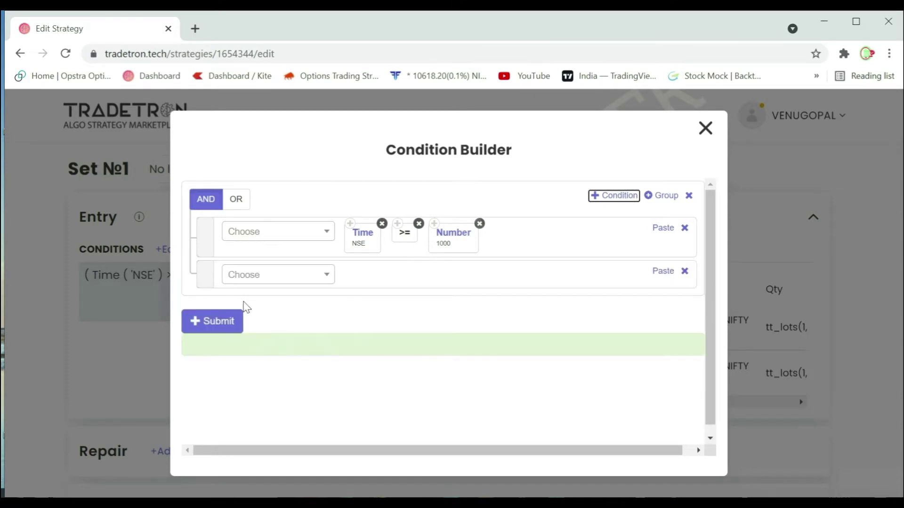
click(258, 278)
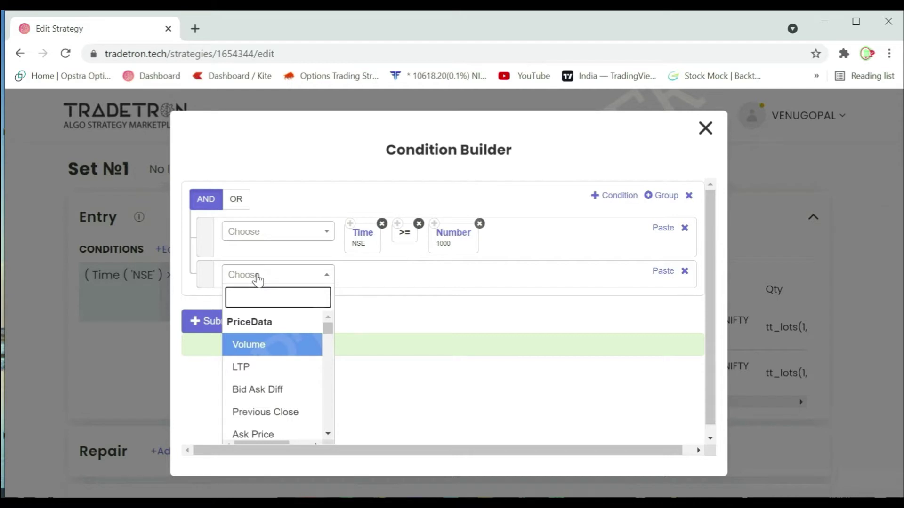
text(POS)
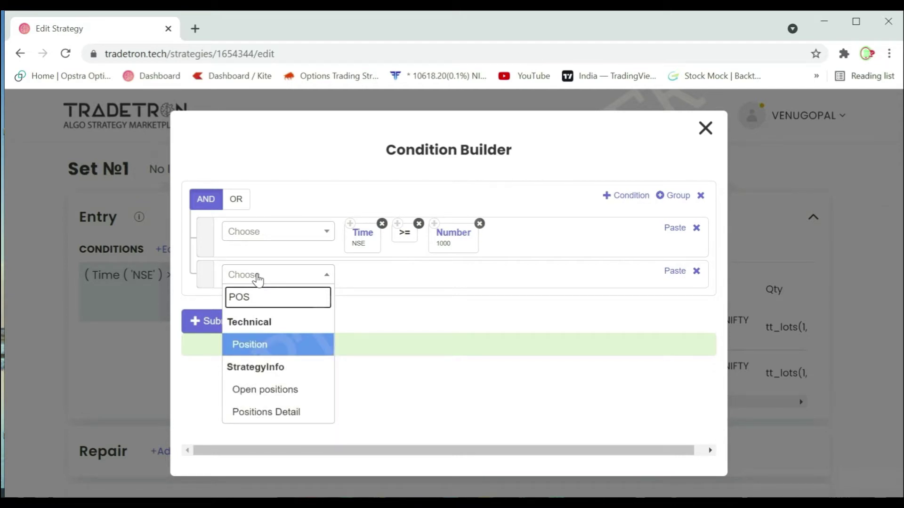
click(273, 413)
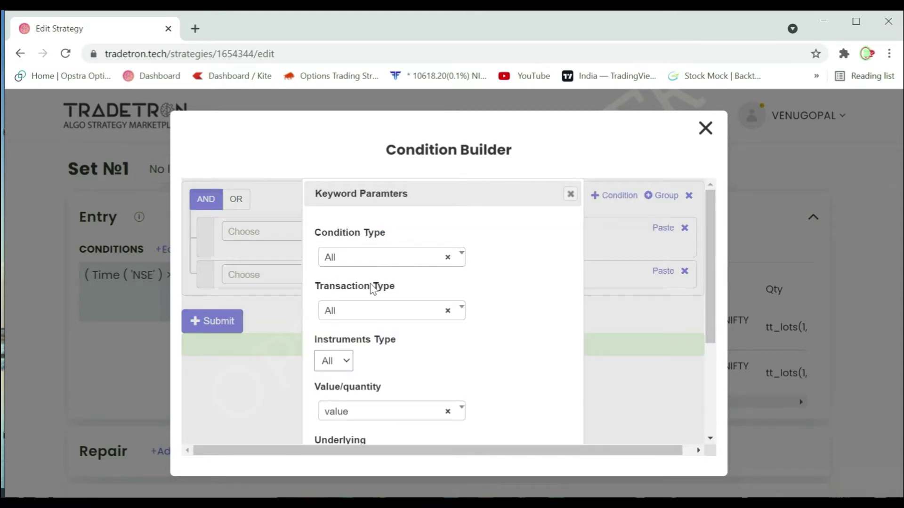
Set the Positions Detail condition type to Entry and its value/quantity parameter to quantity
click(357, 258)
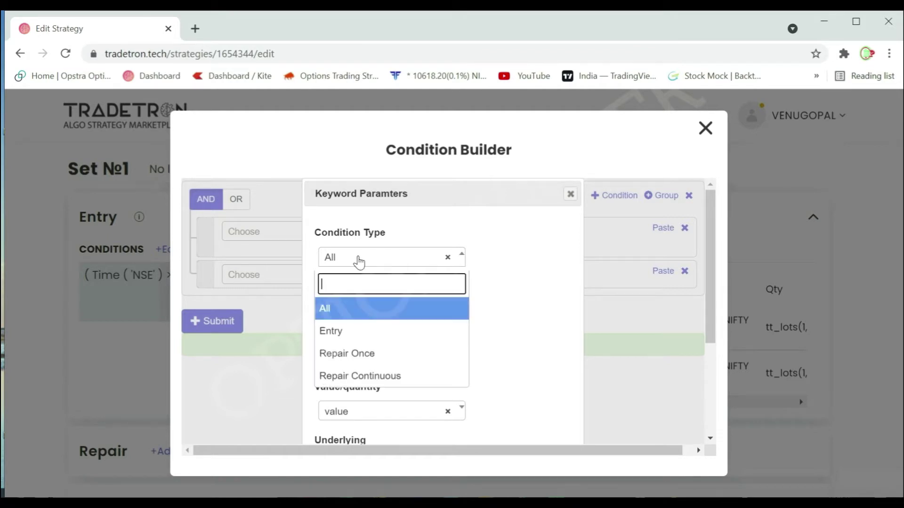
click(343, 334)
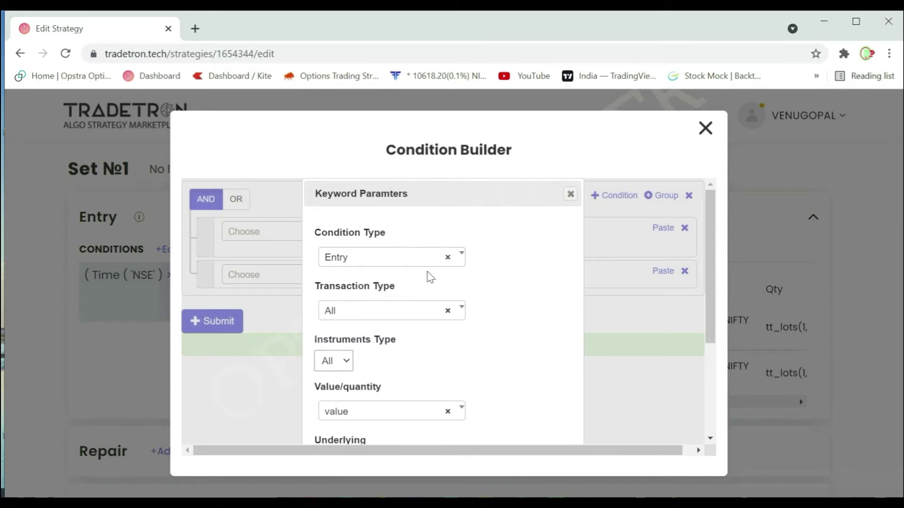
click(364, 312)
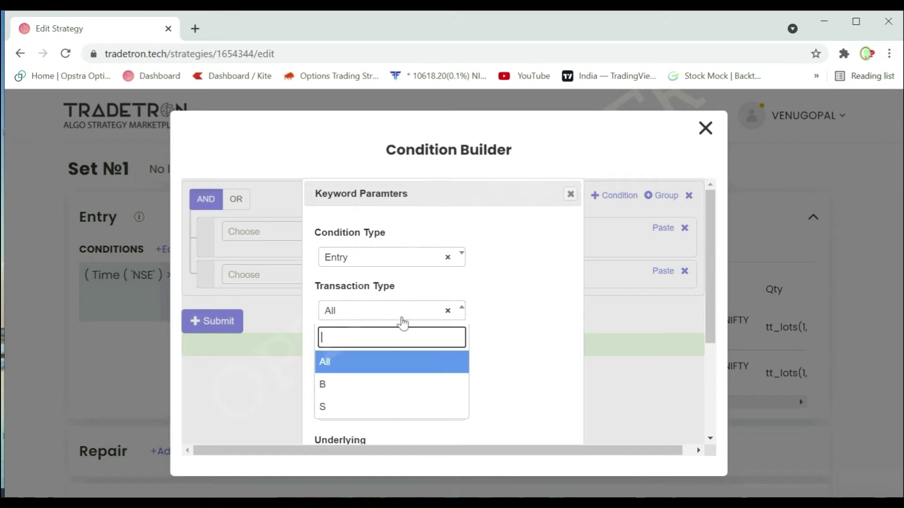
click(498, 296)
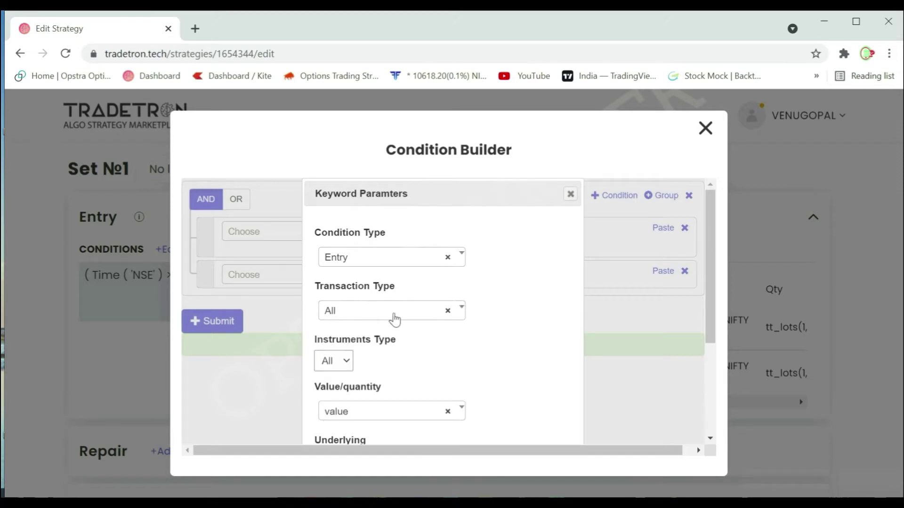
click(347, 362)
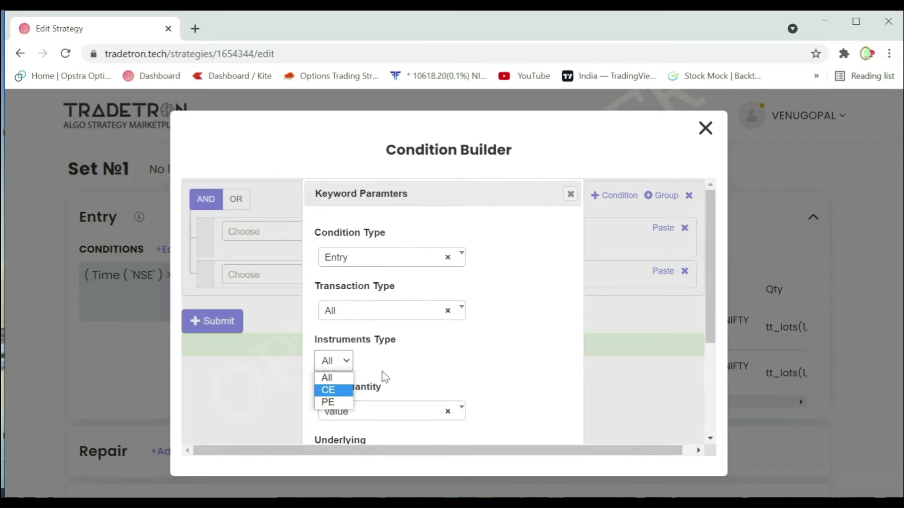
click(524, 335)
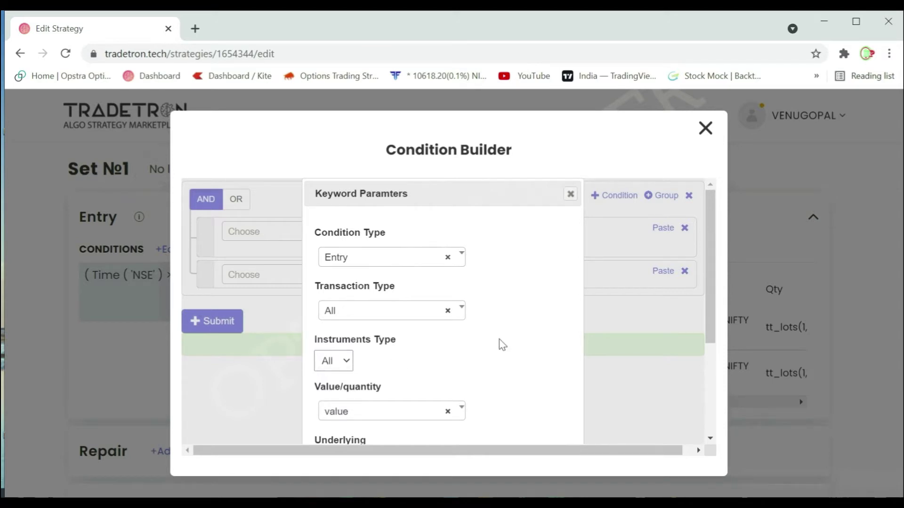
scroll(520, 334, down, 1)
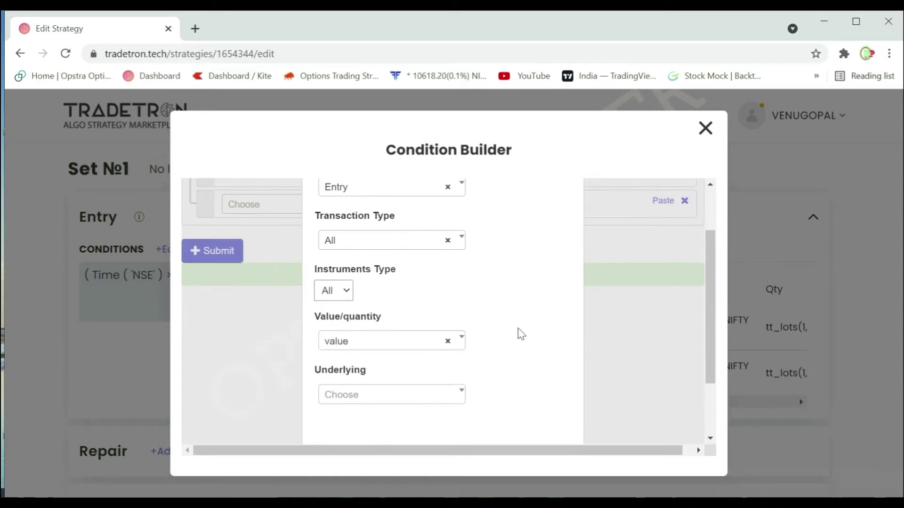
click(380, 345)
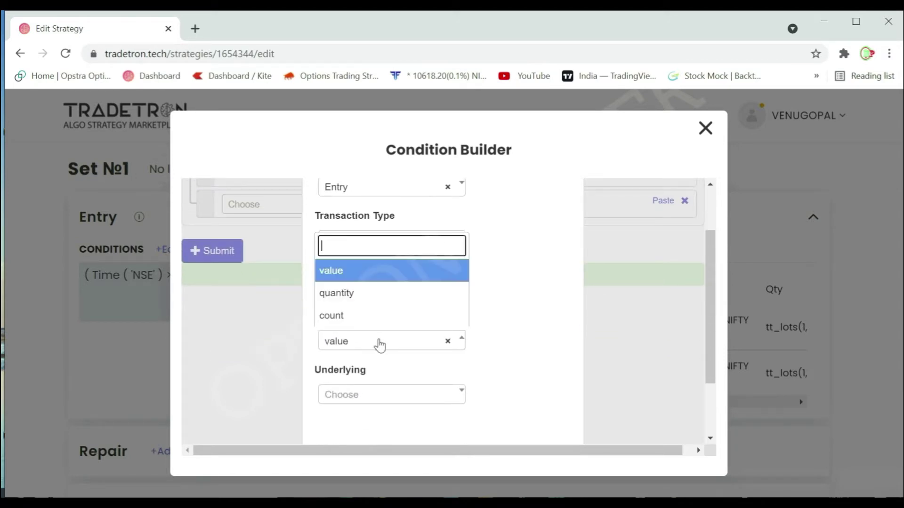
click(358, 296)
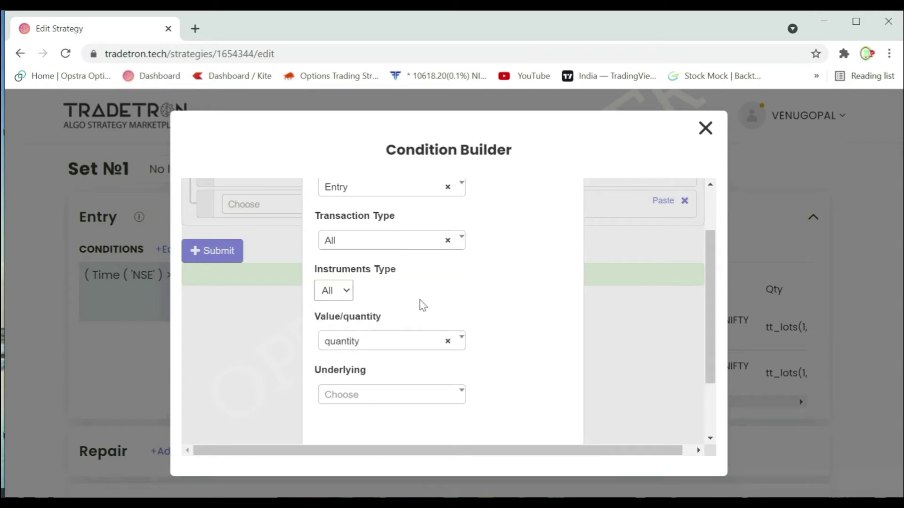
Set the underlying to NIFTY 50 and add the Positions Detail keyword to the second condition
click(361, 400)
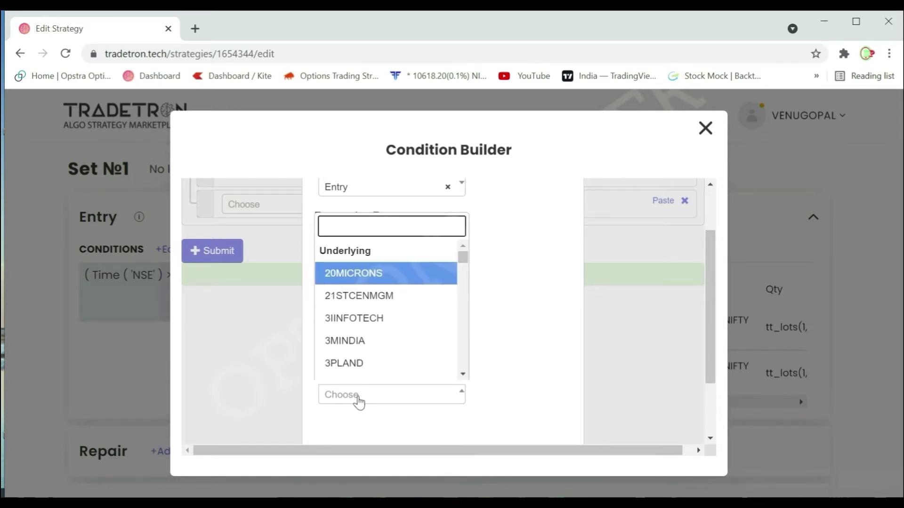
text(nifty)
key(Return)
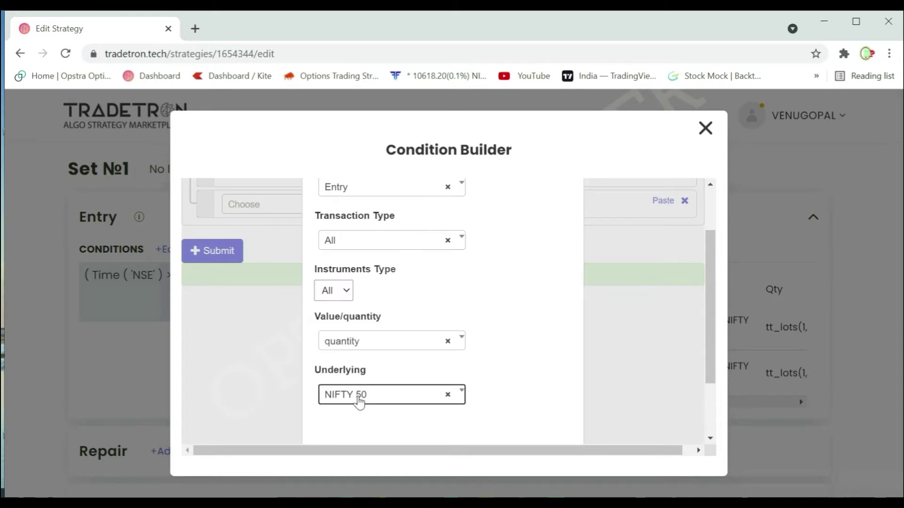
scroll(394, 394, down, 2)
click(492, 436)
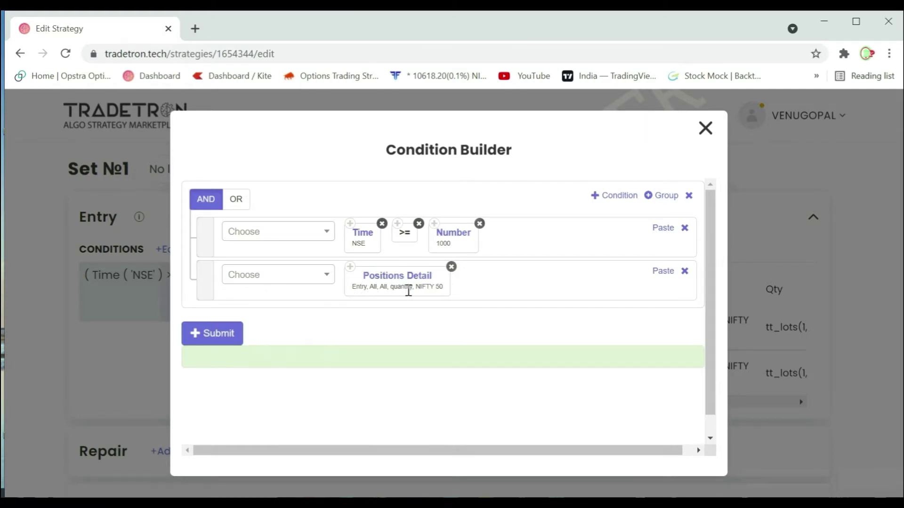
Complete the second condition with the = comparison and Number 0, and submit the entry conditions, closing the Condition Builder
click(291, 281)
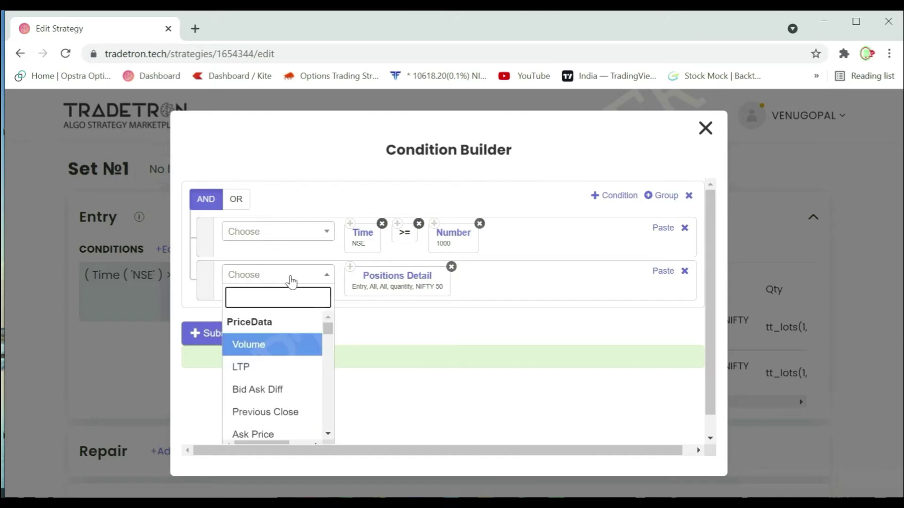
text(=)
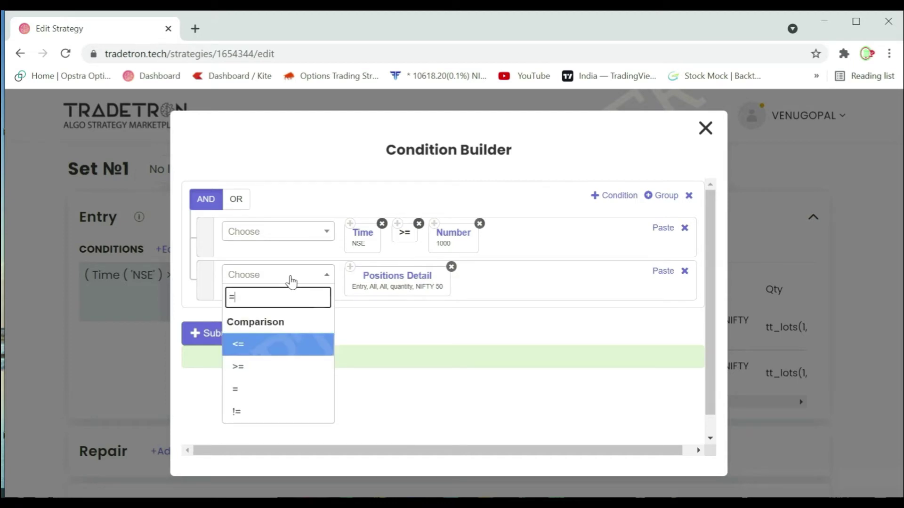
click(241, 390)
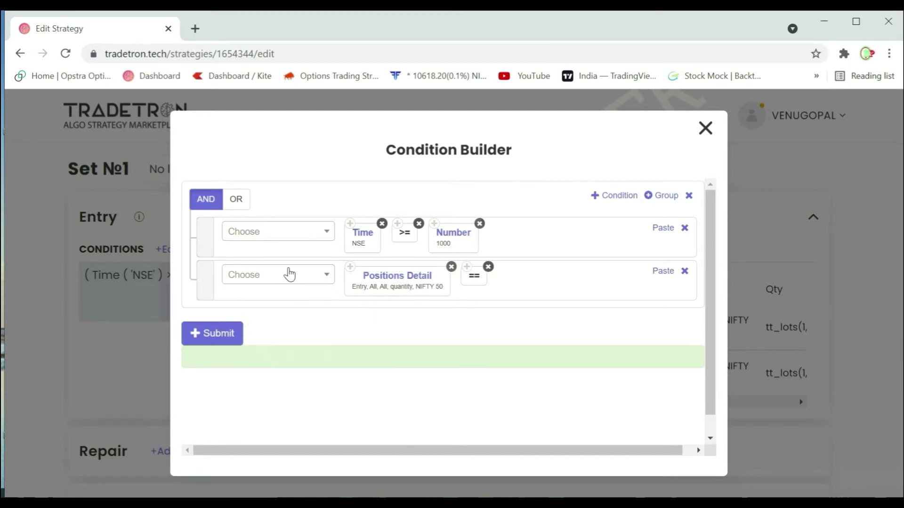
click(258, 280)
text(num)
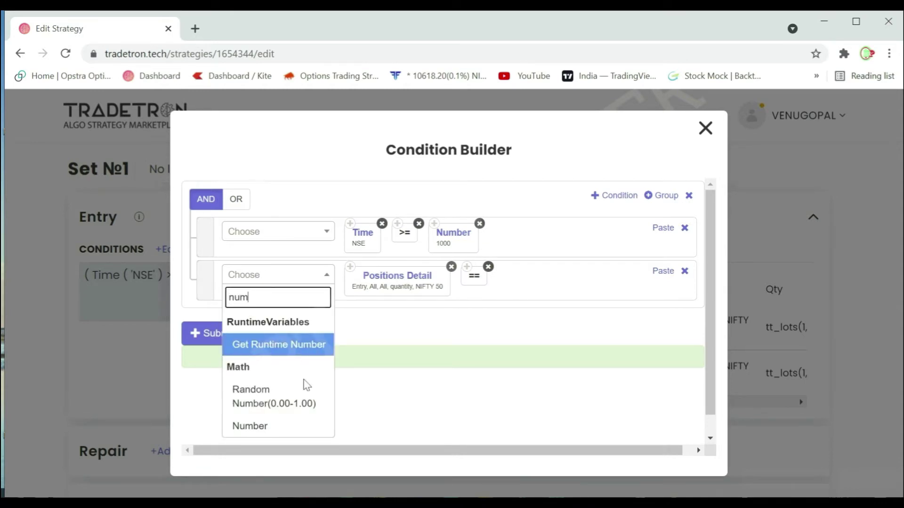
click(275, 428)
click(497, 437)
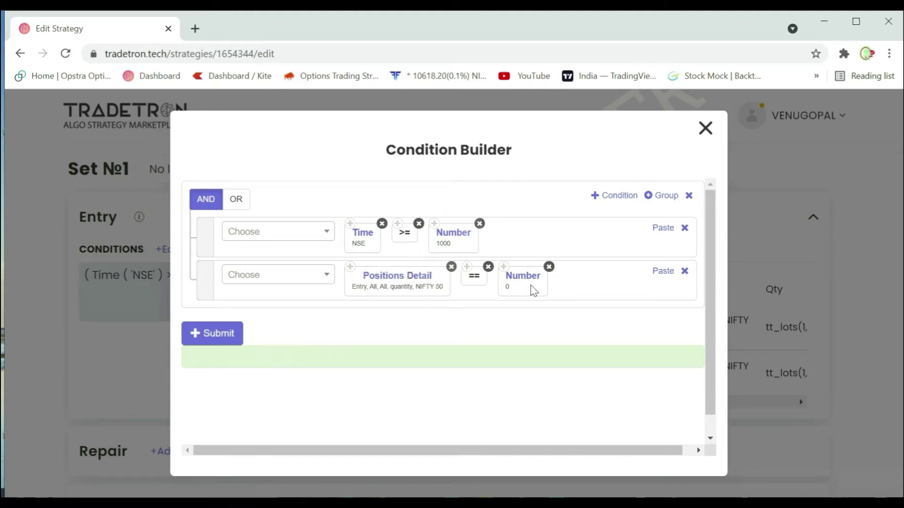
click(220, 335)
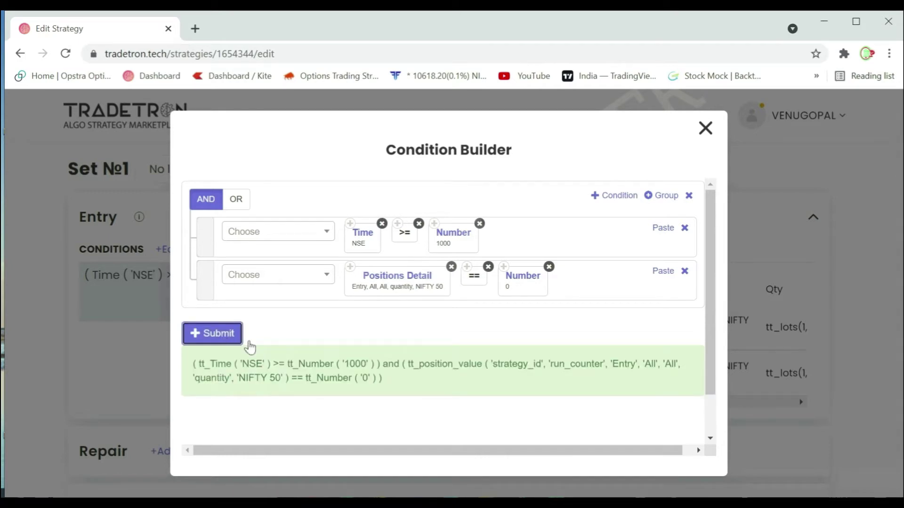
click(706, 127)
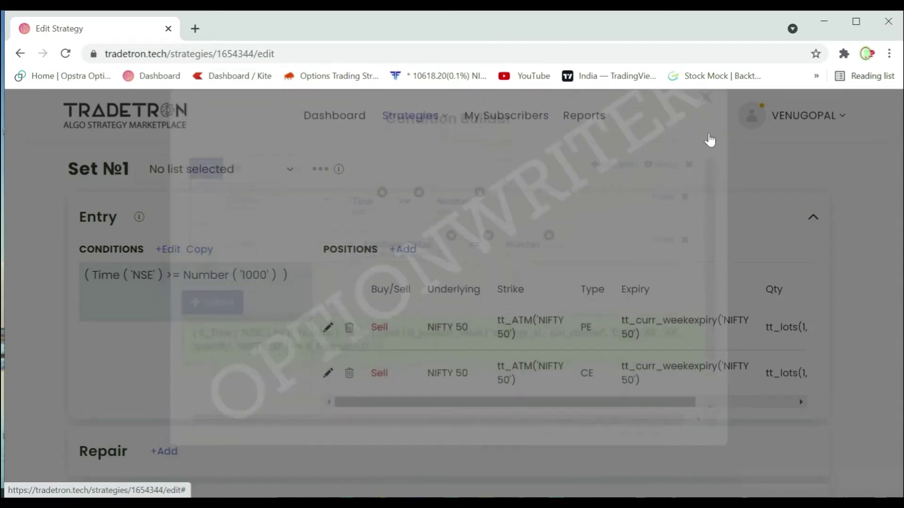
Review the new entry condition in Set 1, update the STRADDLE strategy, and close the confirmation
drag(307, 282, 309, 299)
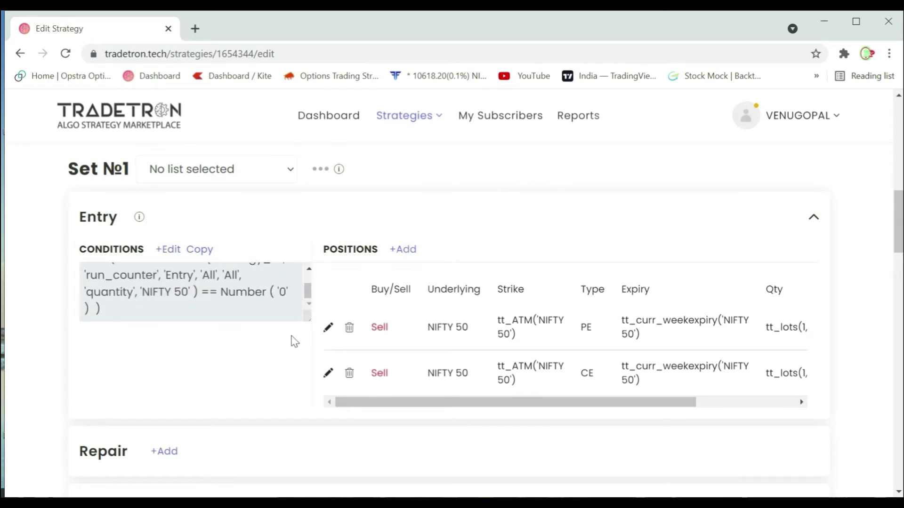
scroll(500, 290, down, 1)
scroll(438, 282, down, 20)
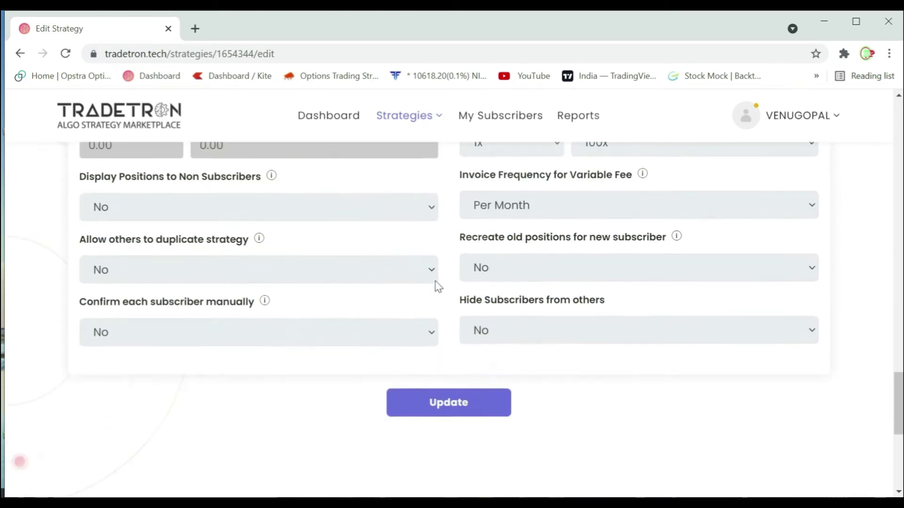
scroll(438, 285, down, 3)
click(446, 263)
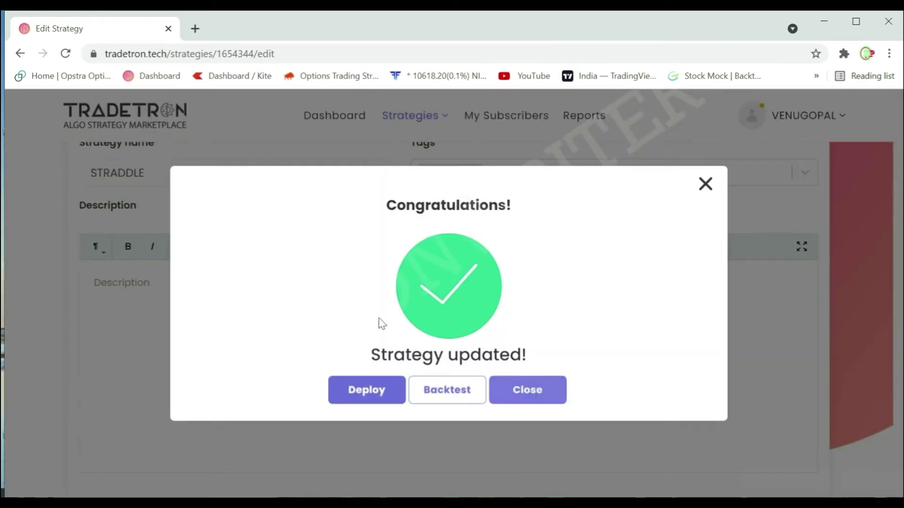
click(526, 392)
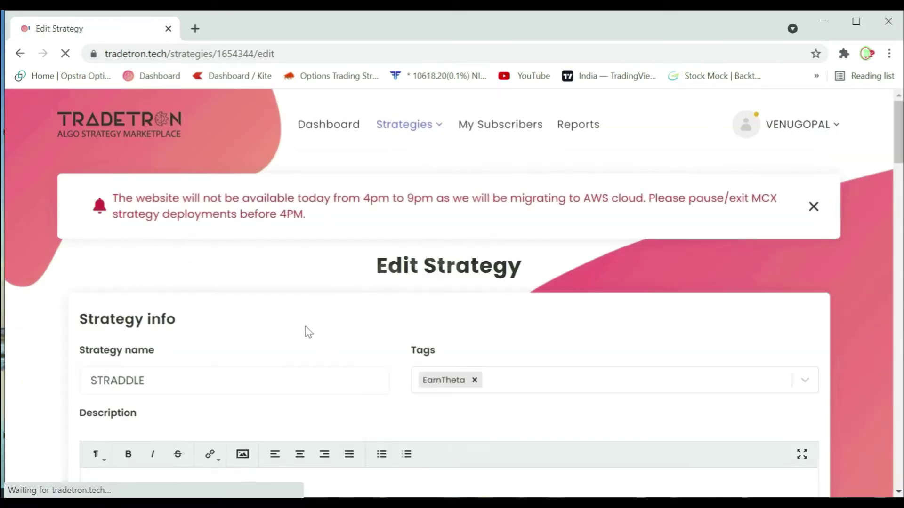
Examine the settings of the NIFTY 50 put position in Set 1's entry, and close the Position builder without changes
scroll(312, 329, down, 10)
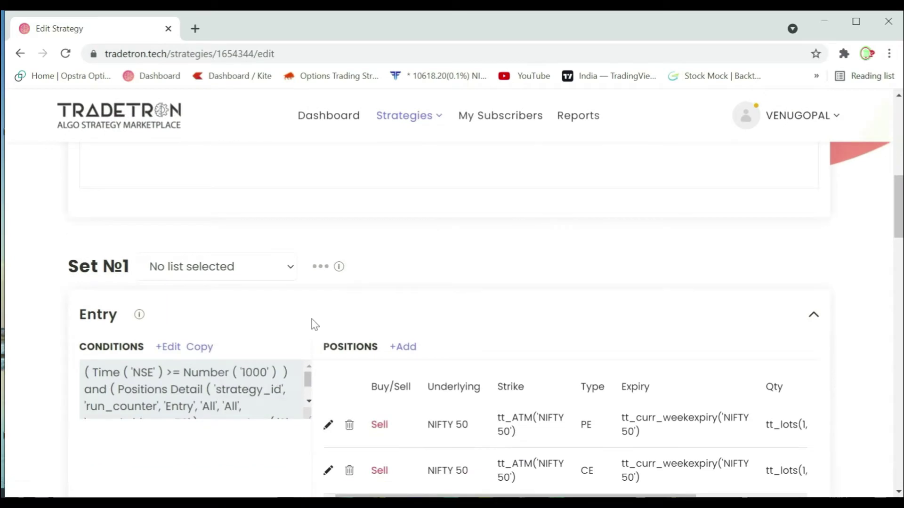
scroll(315, 324, down, 3)
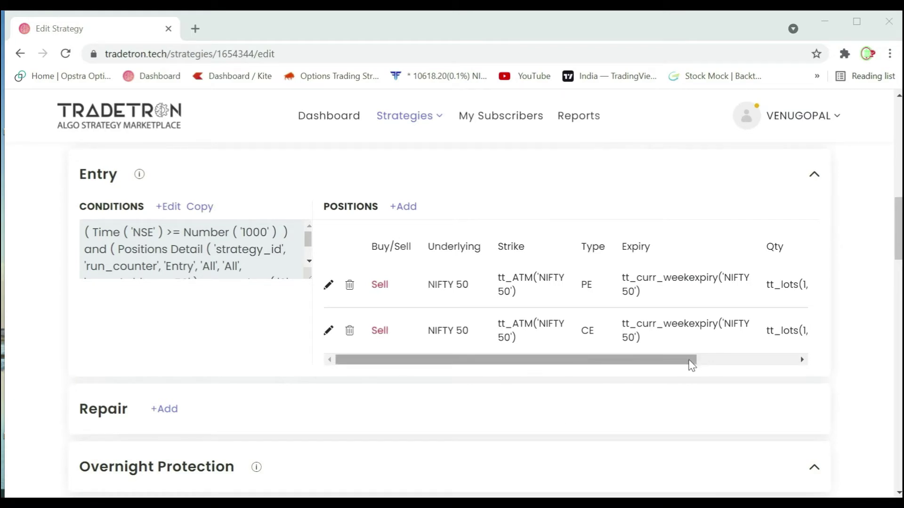
click(327, 285)
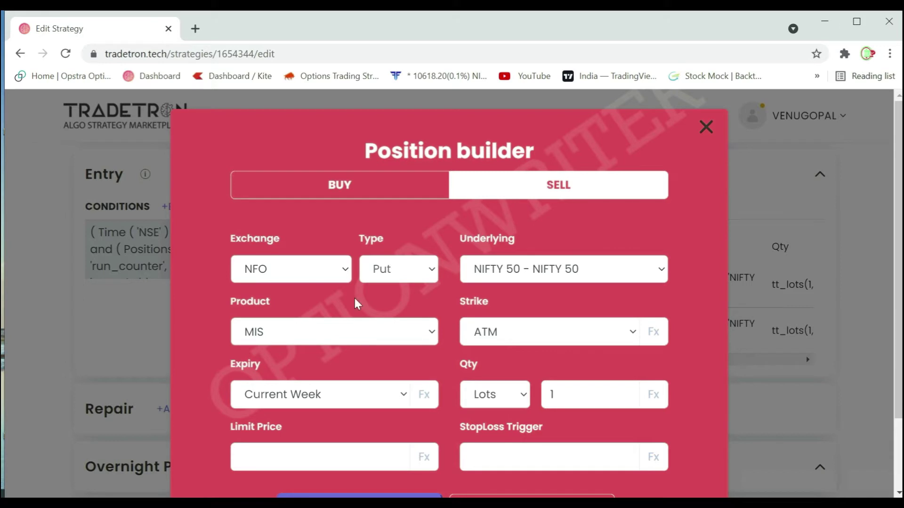
click(705, 127)
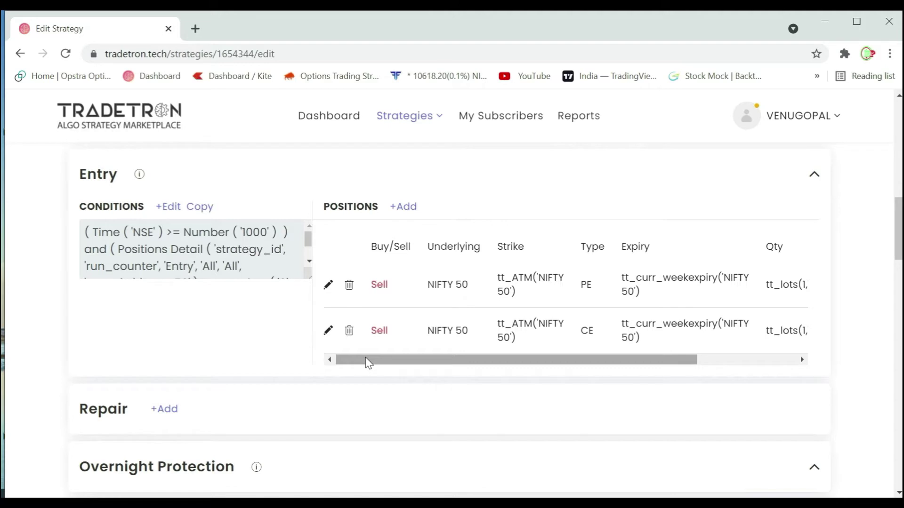
Add a second condition to the Universal Exit conditions and choose the PNL keyword for it
scroll(434, 369, down, 1)
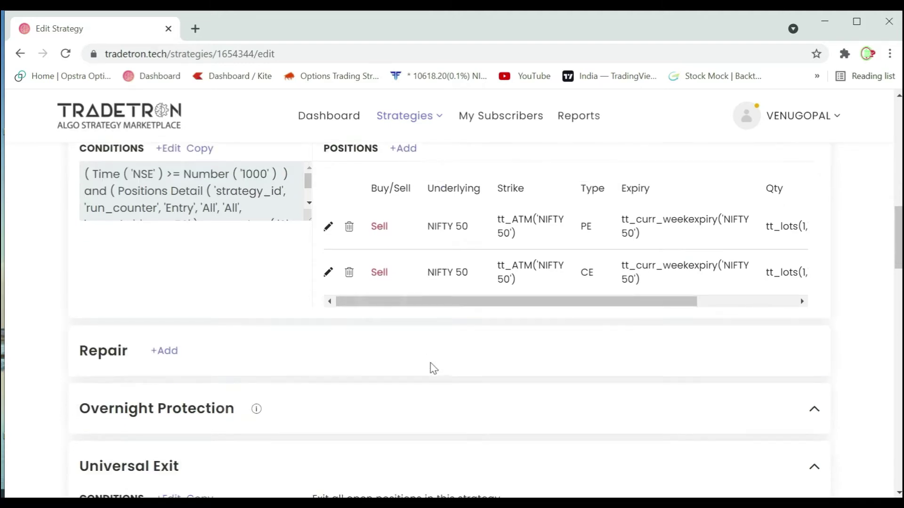
scroll(434, 368, down, 5)
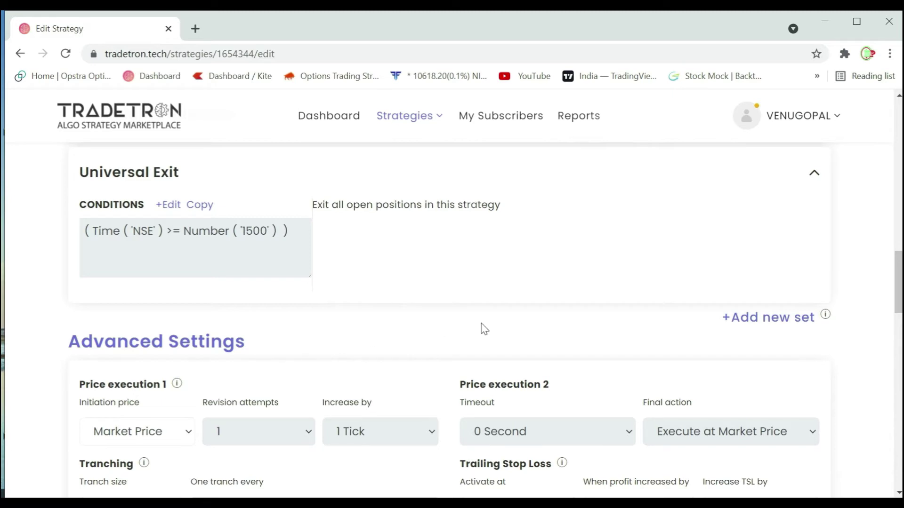
click(170, 205)
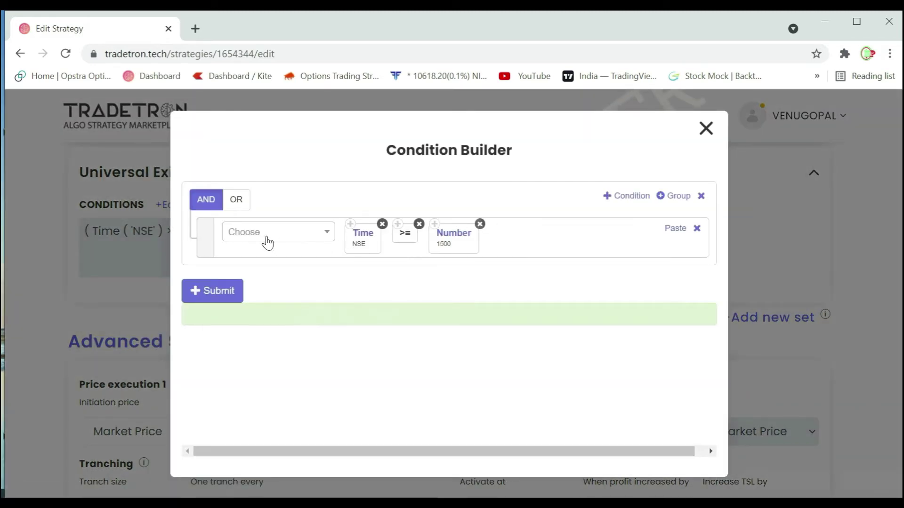
click(626, 196)
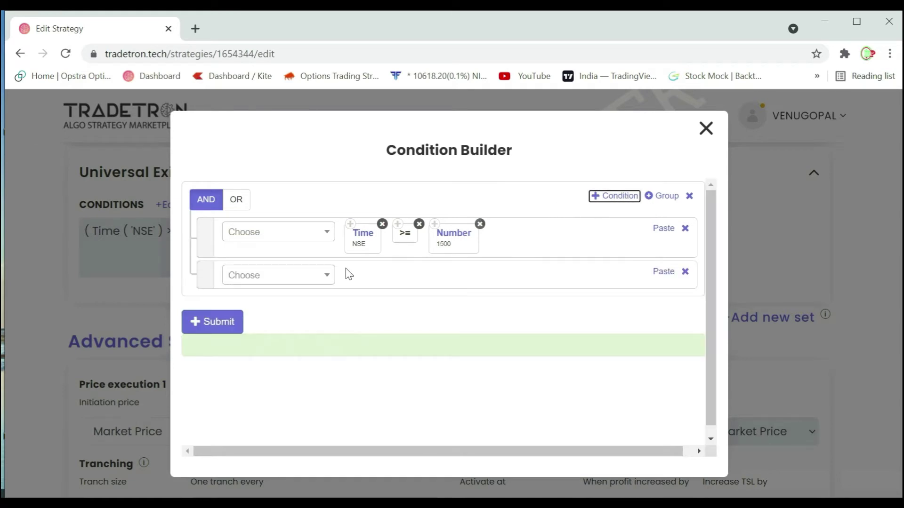
click(265, 280)
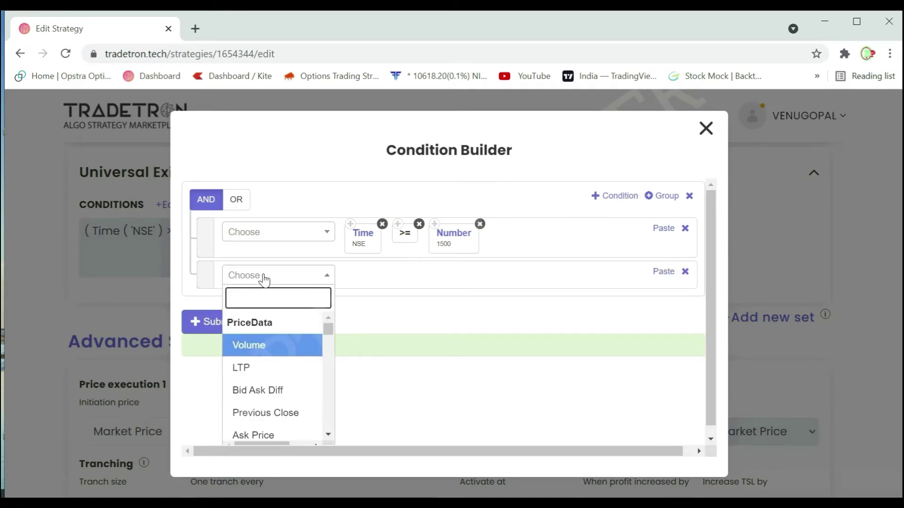
text(pnl)
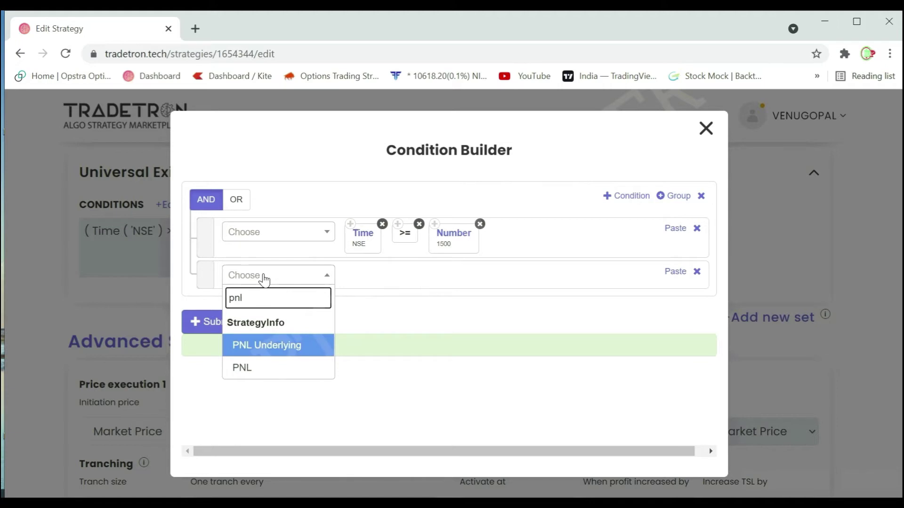
click(263, 367)
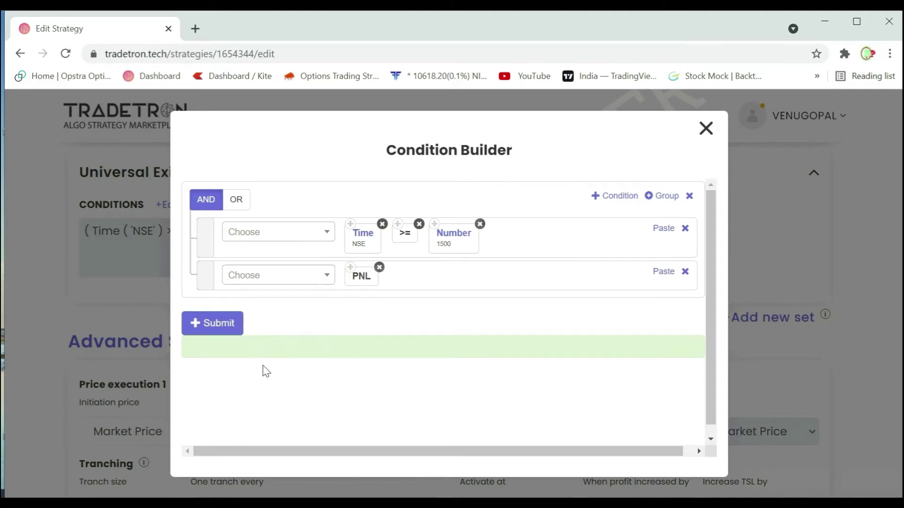
Complete the PNL condition with the >= comparison and Number 1200, and switch the group's operator to OR
click(261, 281)
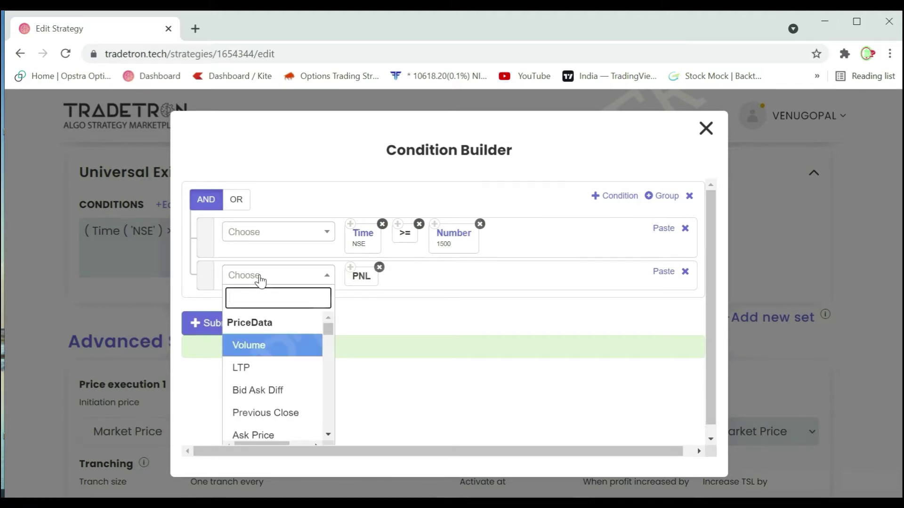
text(=)
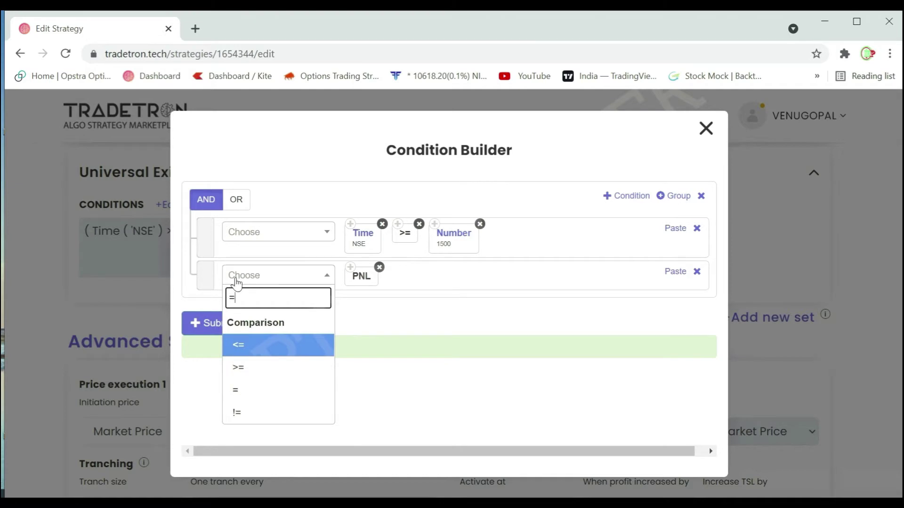
click(239, 368)
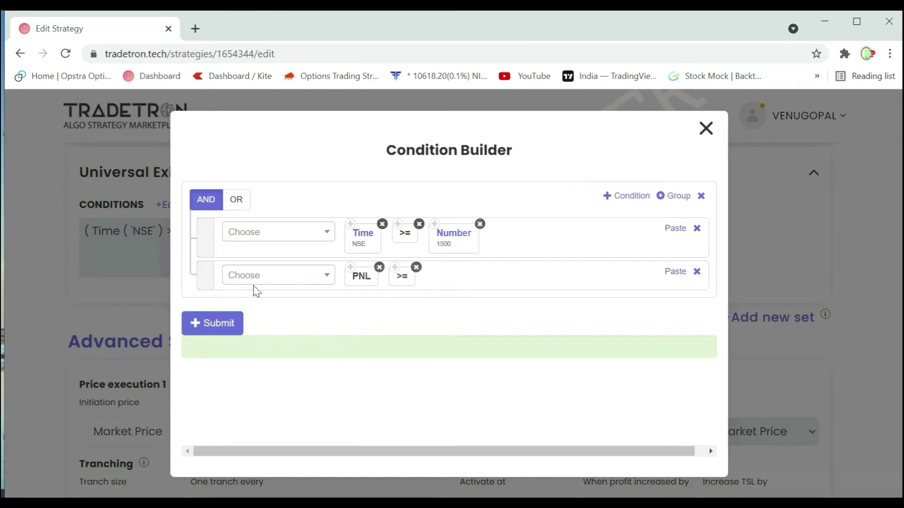
click(283, 280)
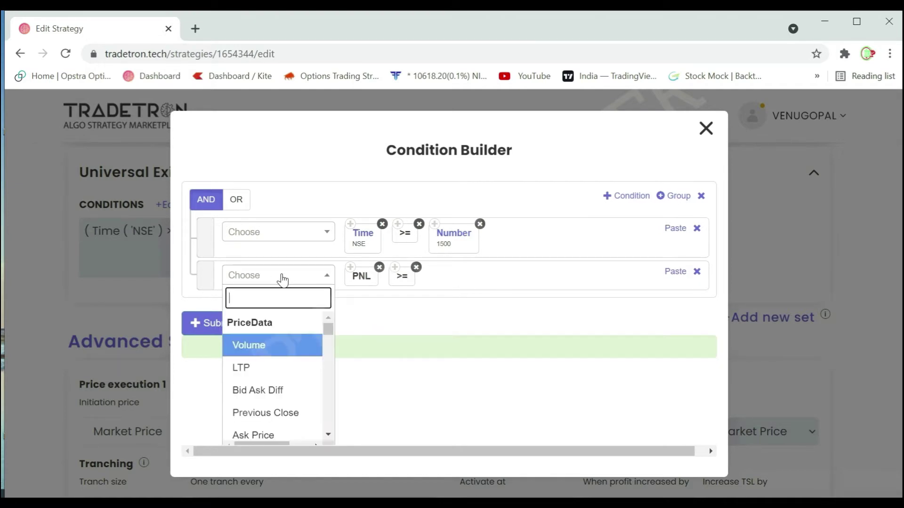
text(num)
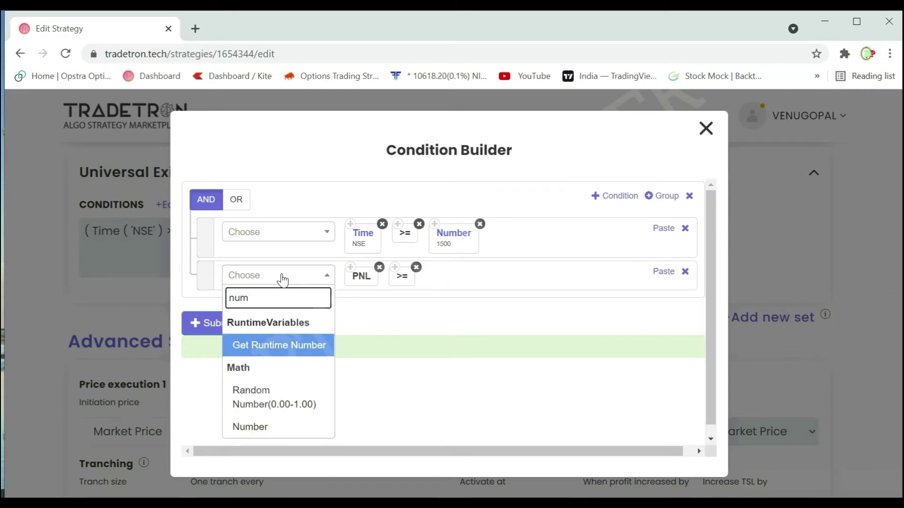
click(294, 429)
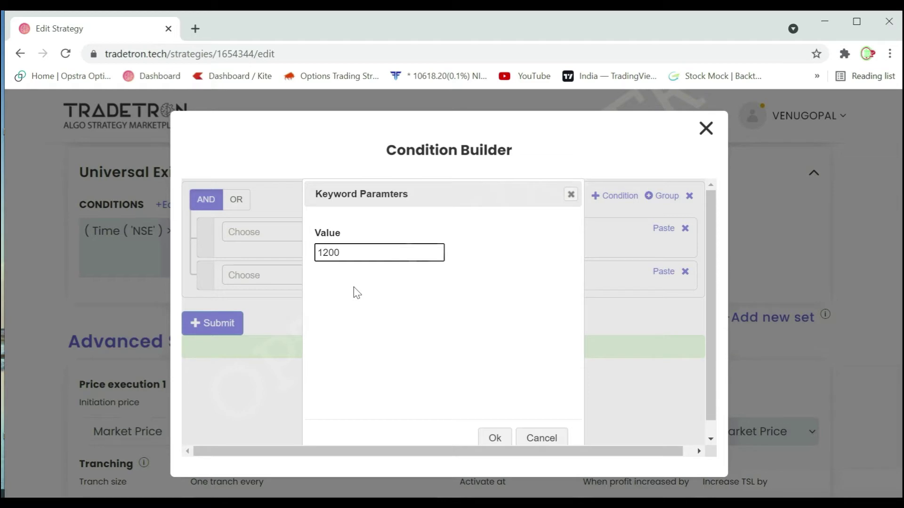
click(498, 438)
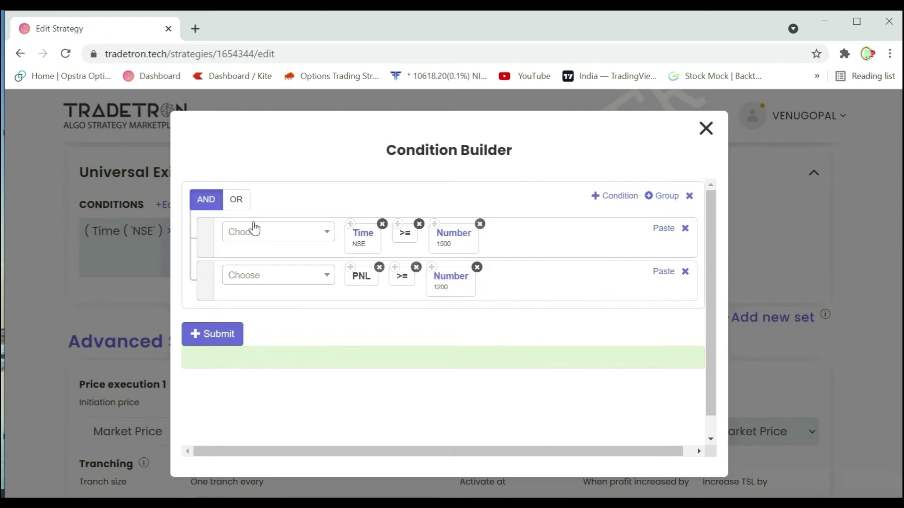
click(235, 200)
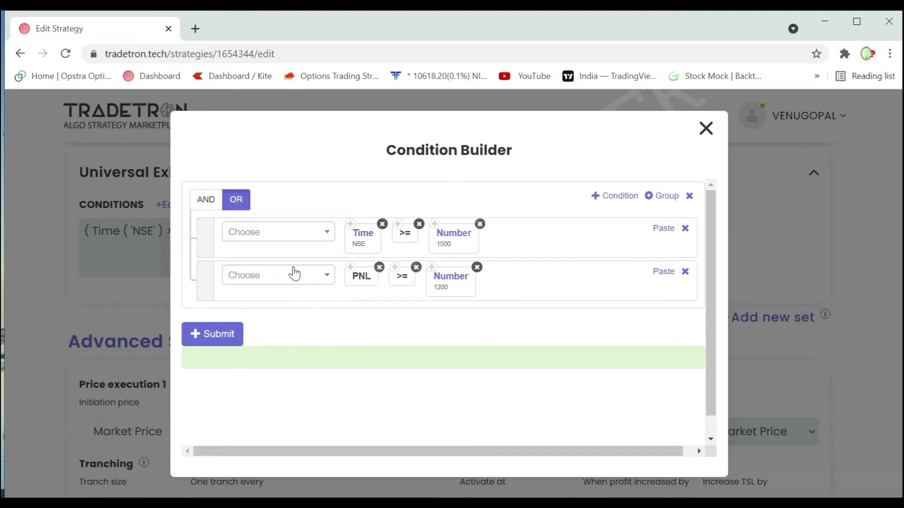
Add a third Universal Exit condition with a copy of the PNL block and the < comparison
click(613, 197)
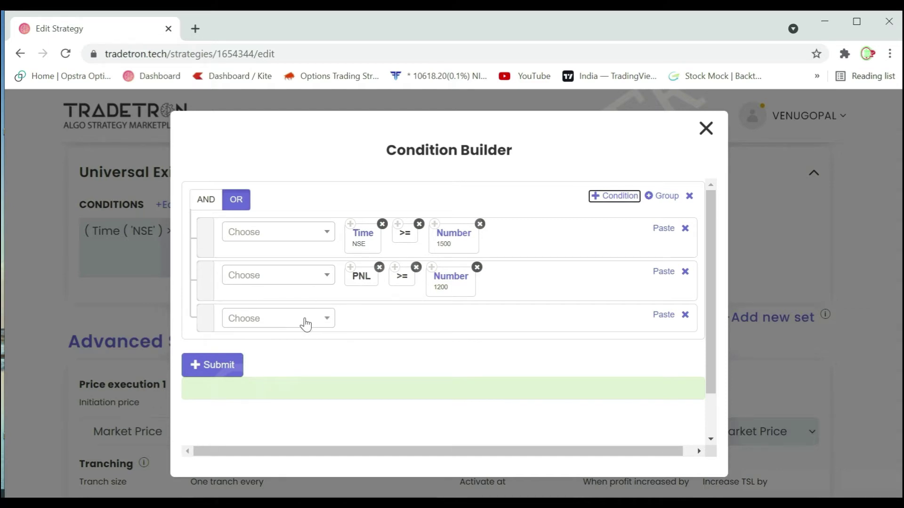
click(354, 276)
click(663, 315)
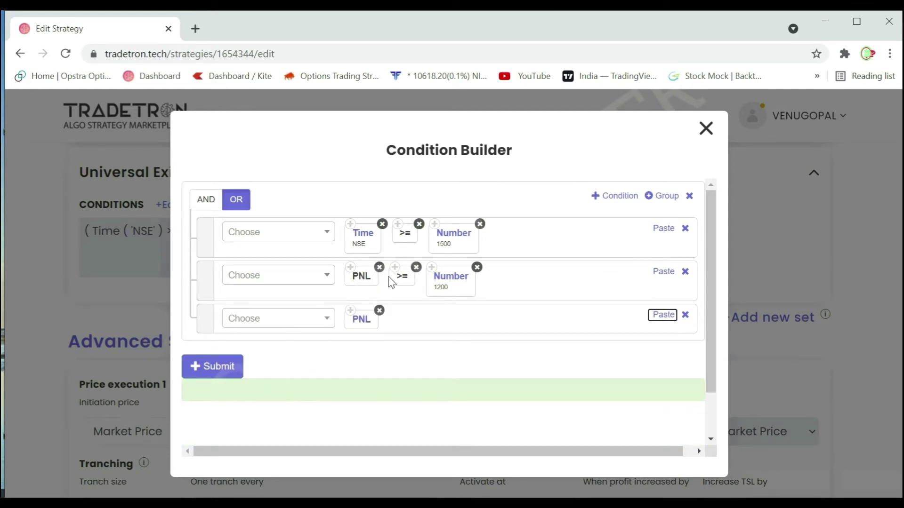
click(284, 325)
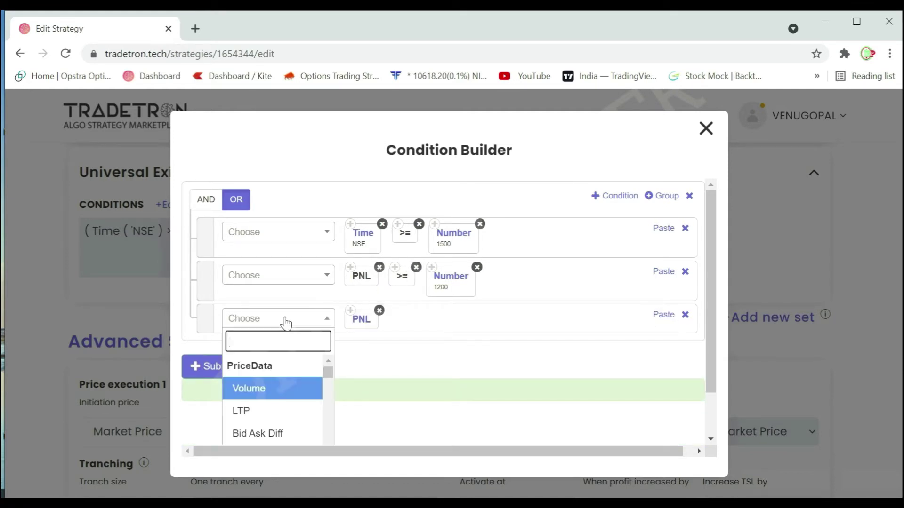
text(<)
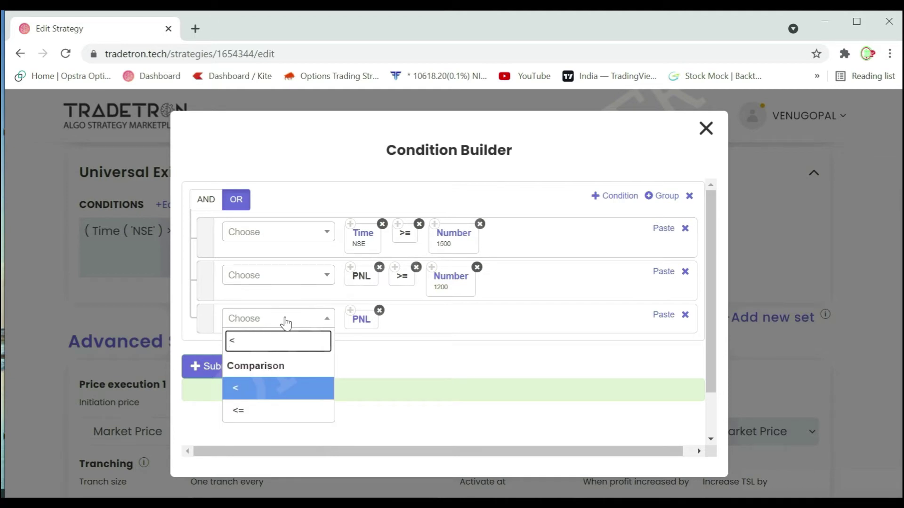
click(237, 396)
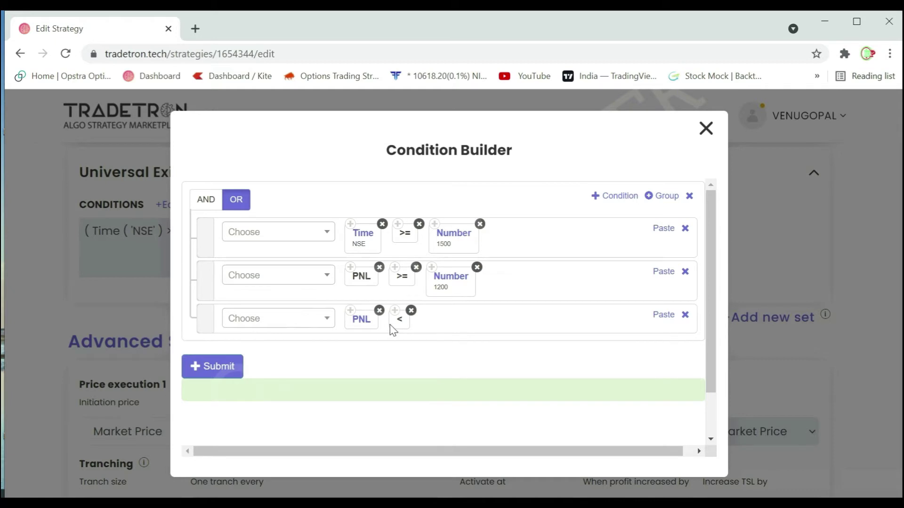
Copy the Number block from the second condition into the third and set its value to -1200
click(433, 274)
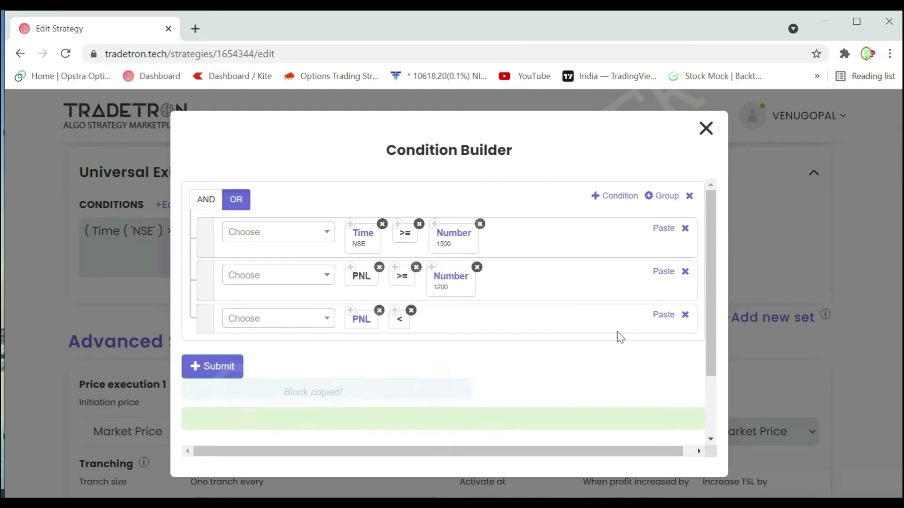
click(664, 314)
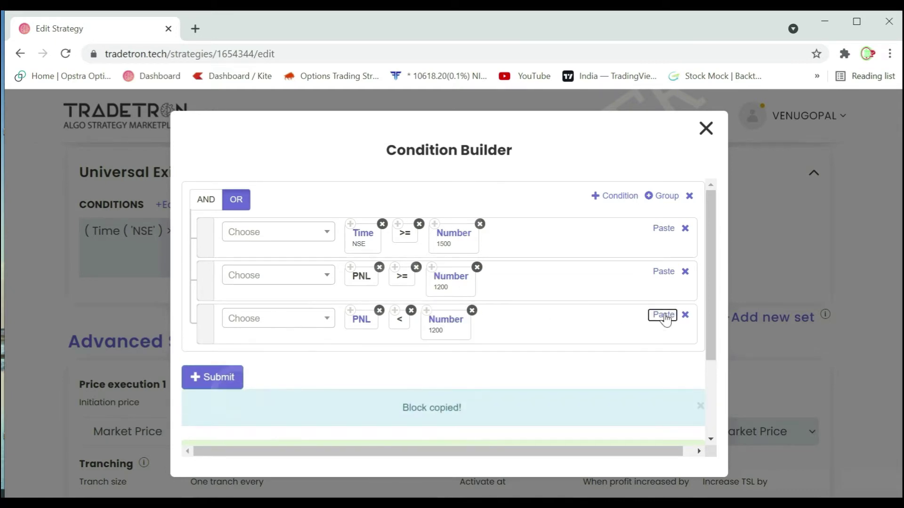
click(442, 323)
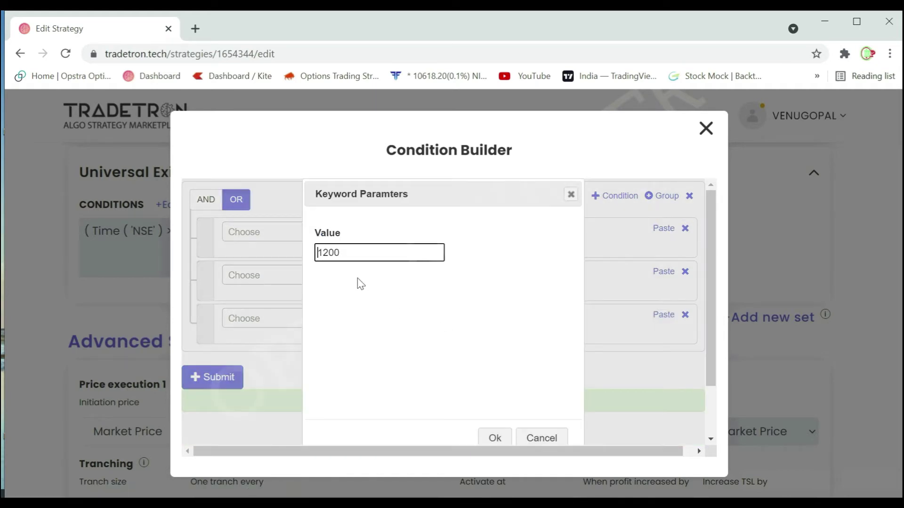
text(-)
click(491, 437)
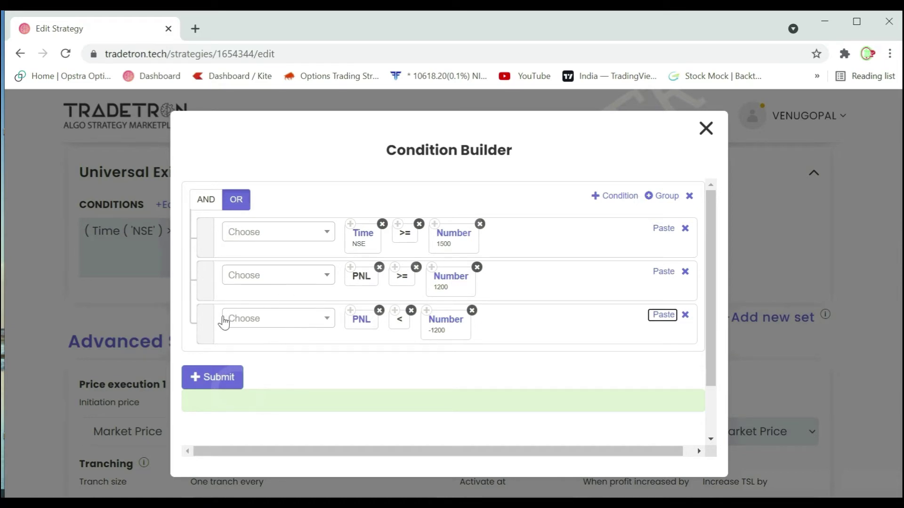
Try AND as the group's operator, set it back to OR, and submit the Universal Exit conditions
click(203, 203)
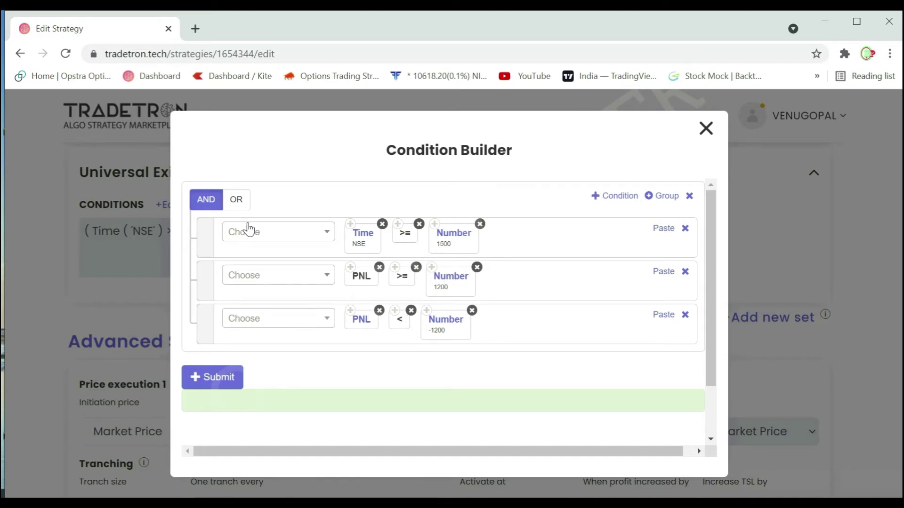
click(237, 201)
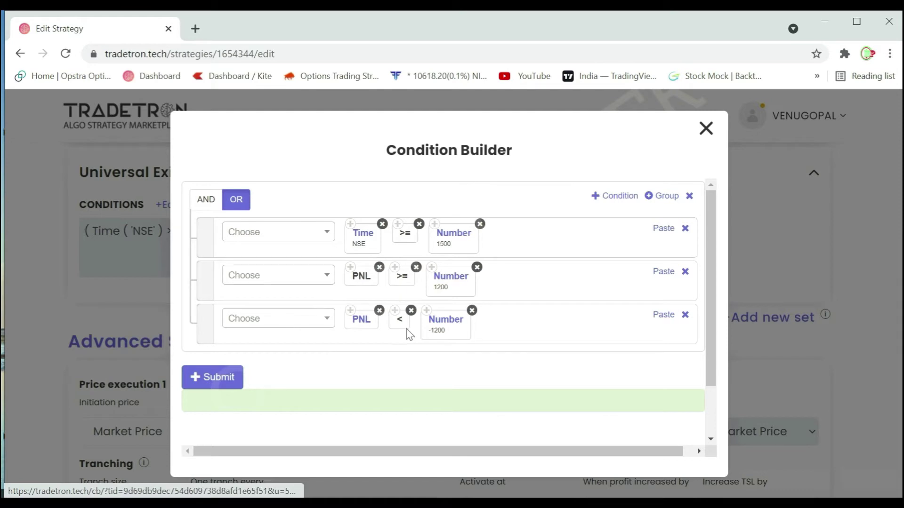
click(227, 378)
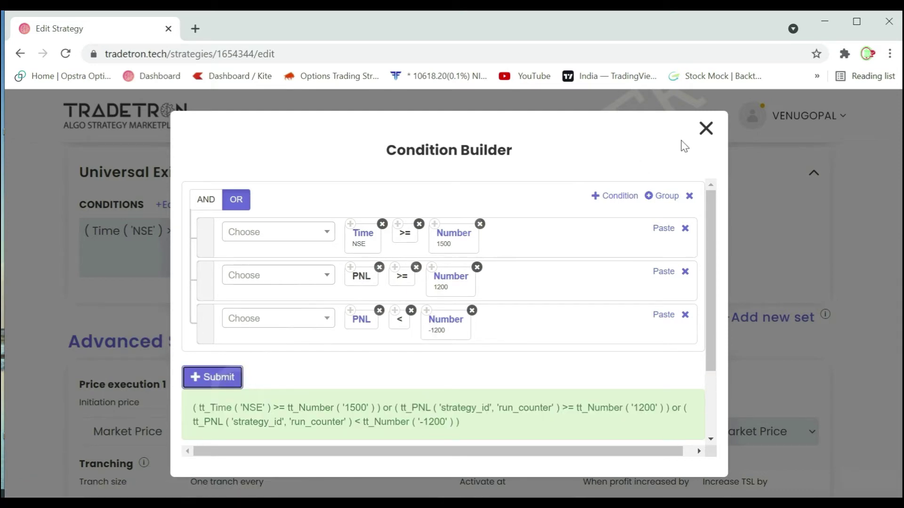
Close the Condition Builder, save the STRADDLE strategy update and dismiss the confirmation
click(705, 128)
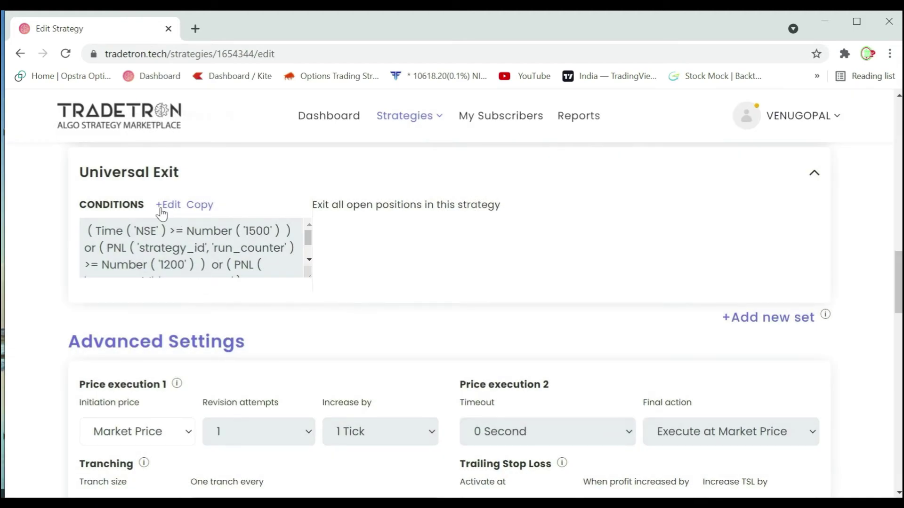
scroll(333, 267, down, 10)
scroll(346, 281, down, 8)
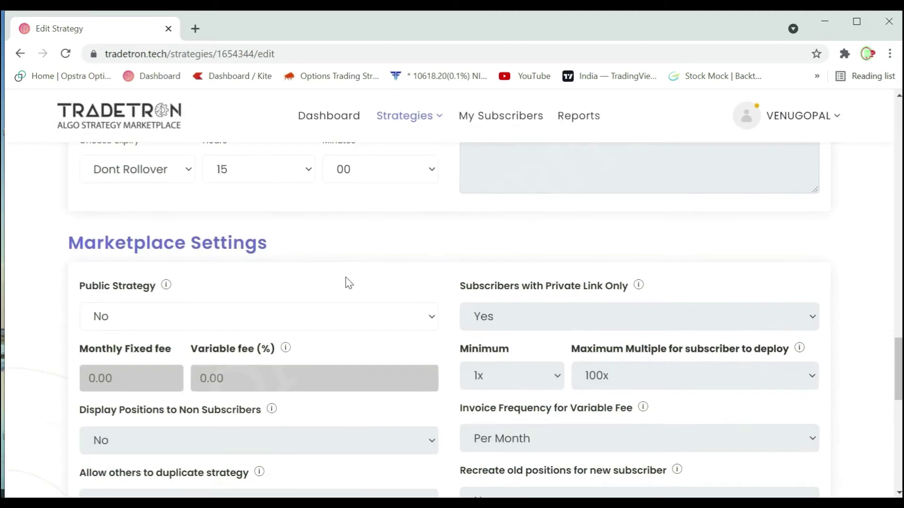
click(442, 362)
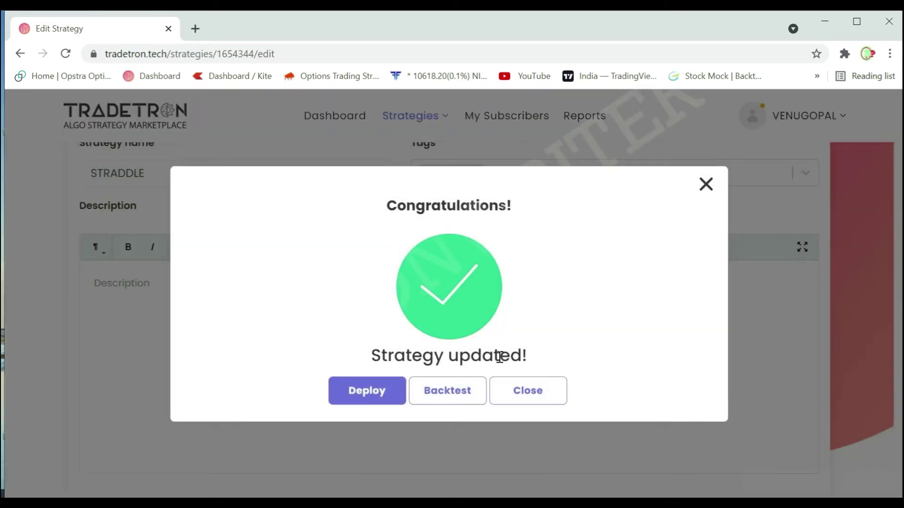
click(521, 392)
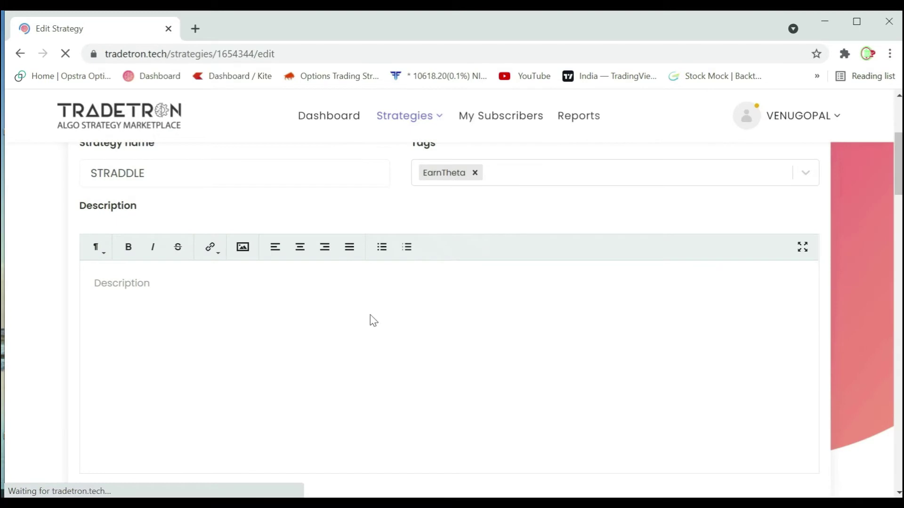
Reopen the Universal Exit conditions and append * and Multiplier to the PNL >= 1200 condition
scroll(513, 376, down, 3)
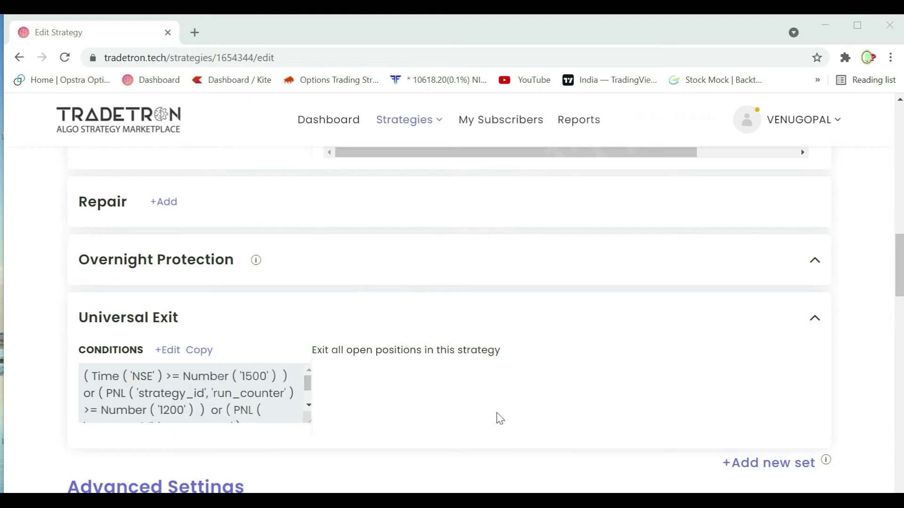
scroll(569, 351, up, 5)
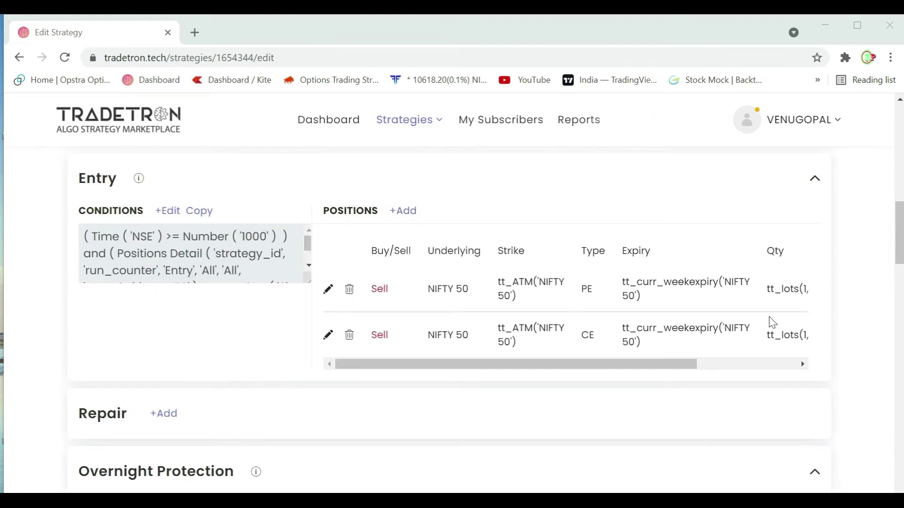
drag(686, 369, 769, 369)
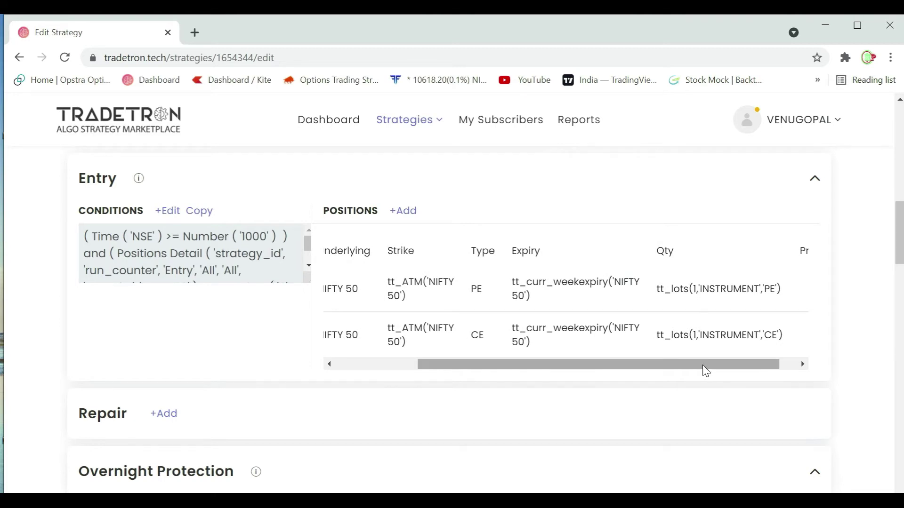
drag(706, 371, 546, 377)
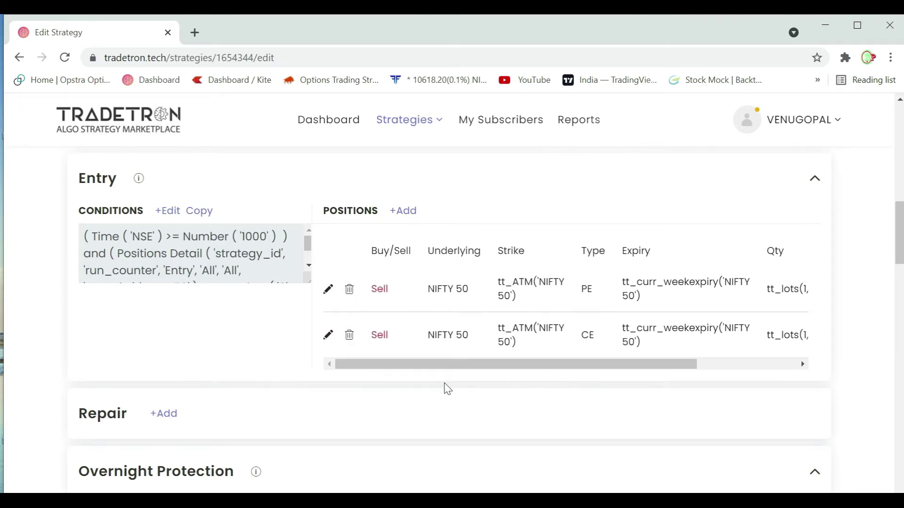
scroll(447, 389, down, 6)
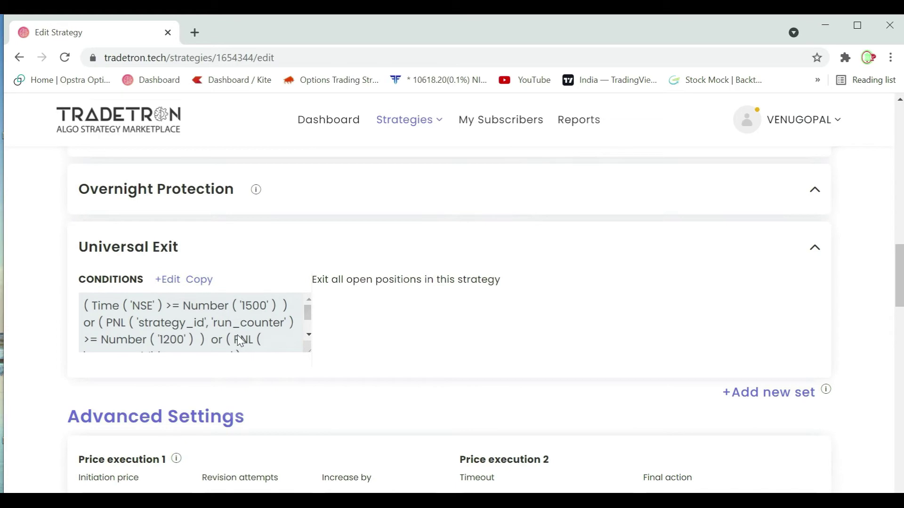
click(170, 282)
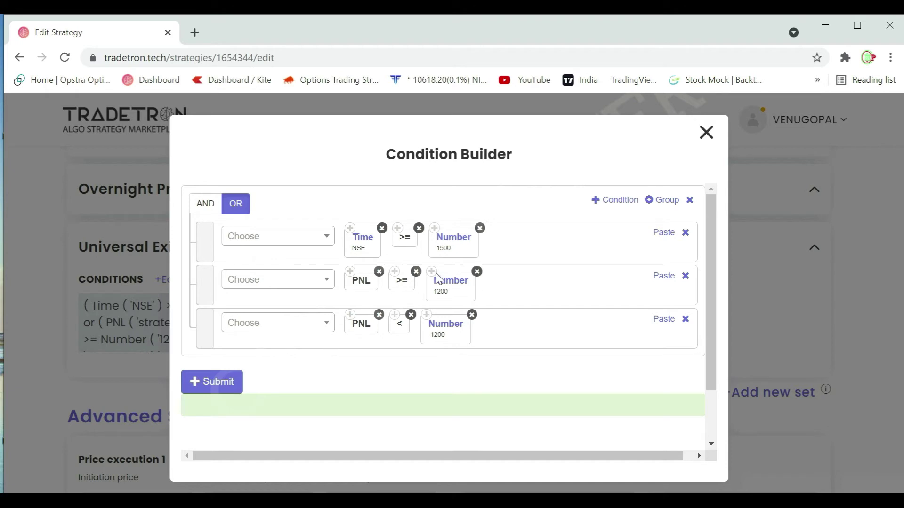
click(280, 285)
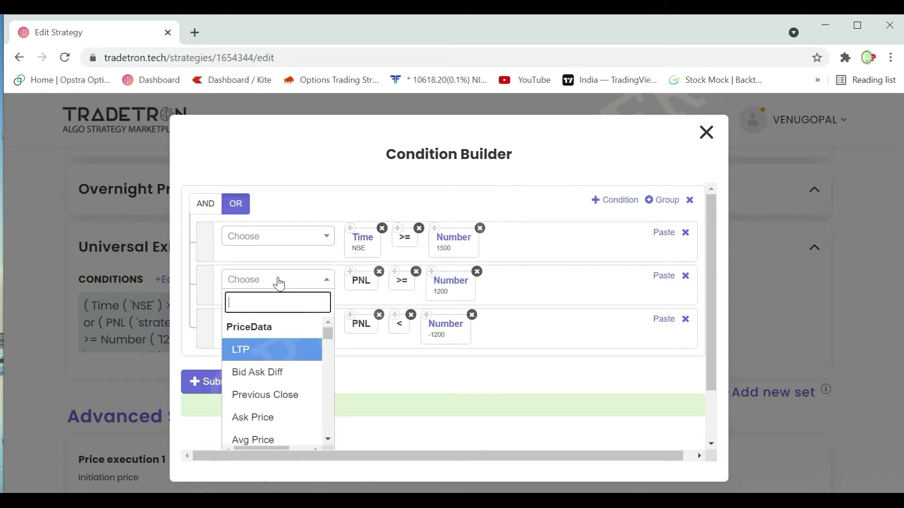
text(*)
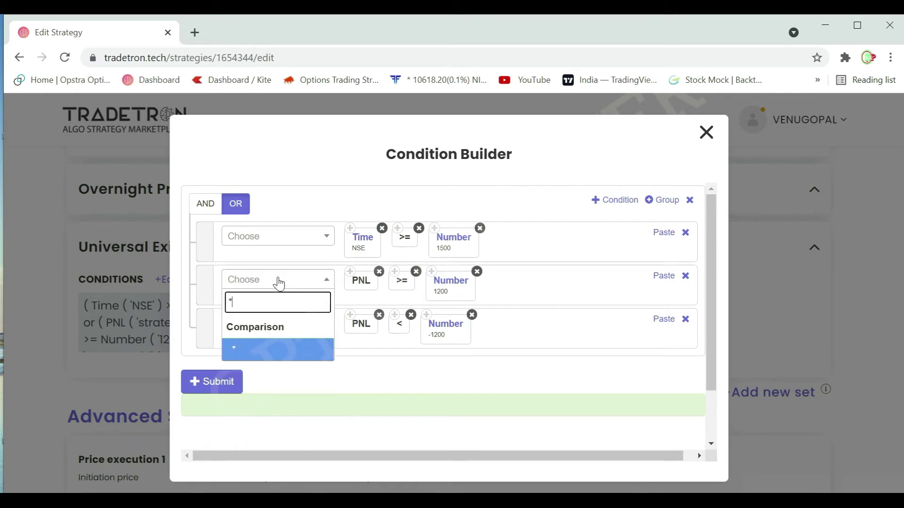
key(Return)
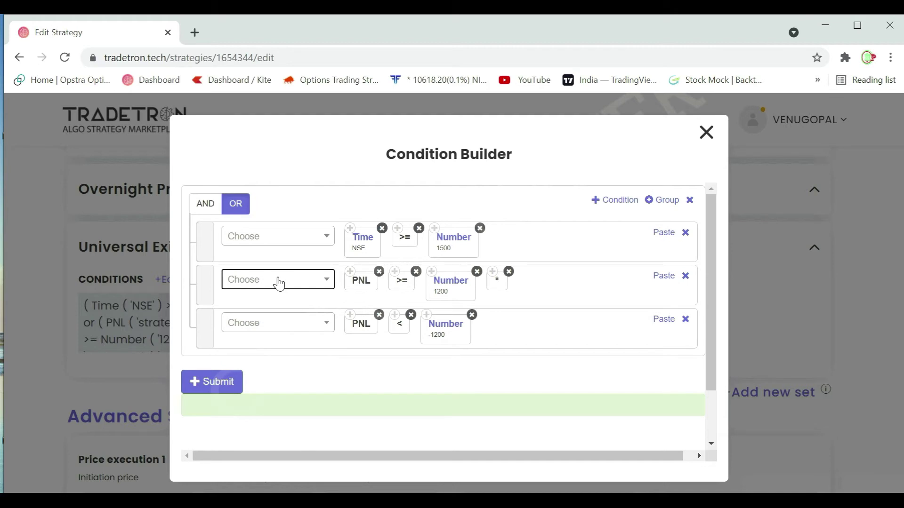
click(291, 284)
text(mul)
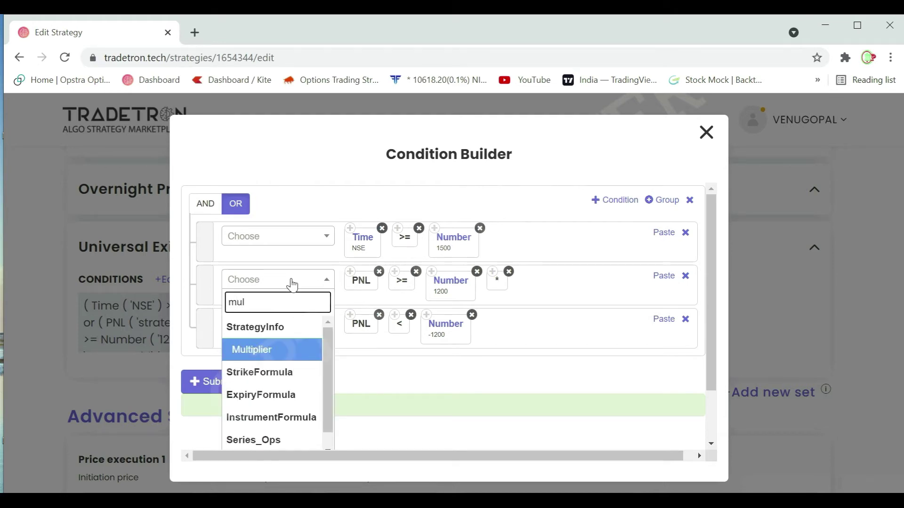
key(Return)
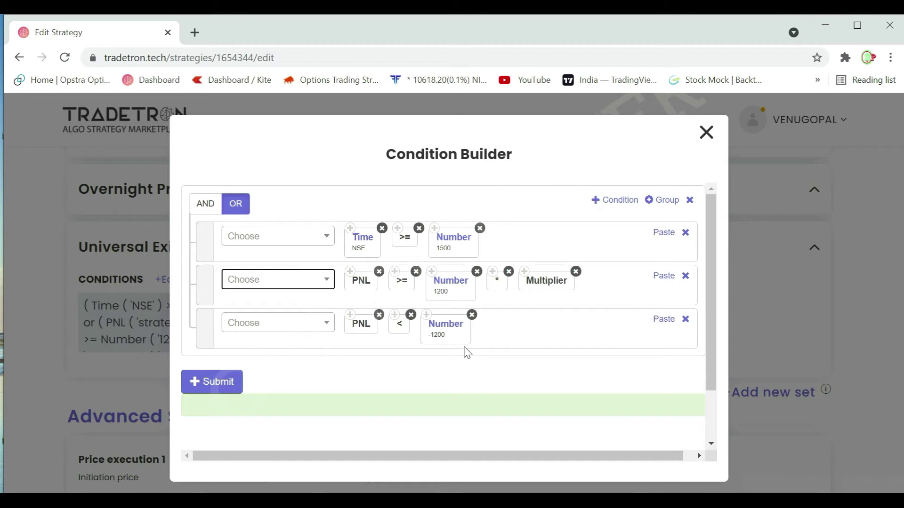
Copy the * and Multiplier blocks from the second condition to the end of the PNL < -1200 condition
click(514, 336)
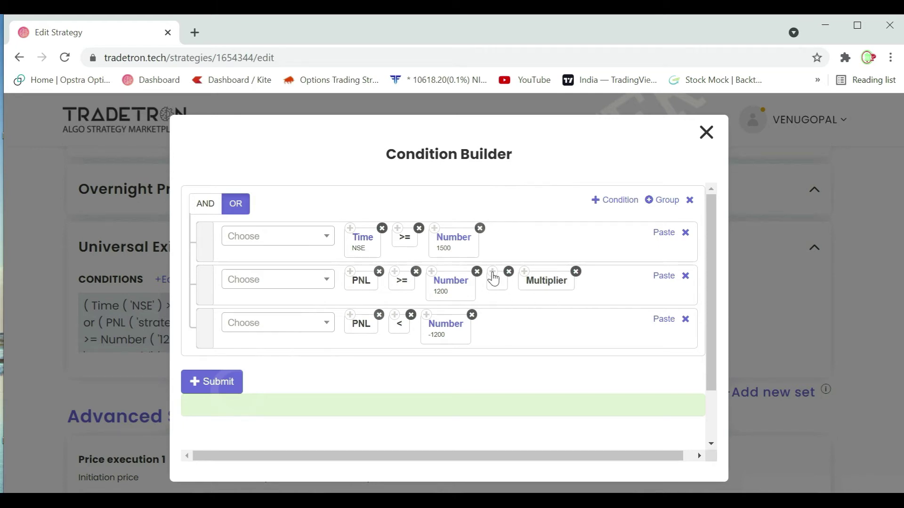
click(493, 279)
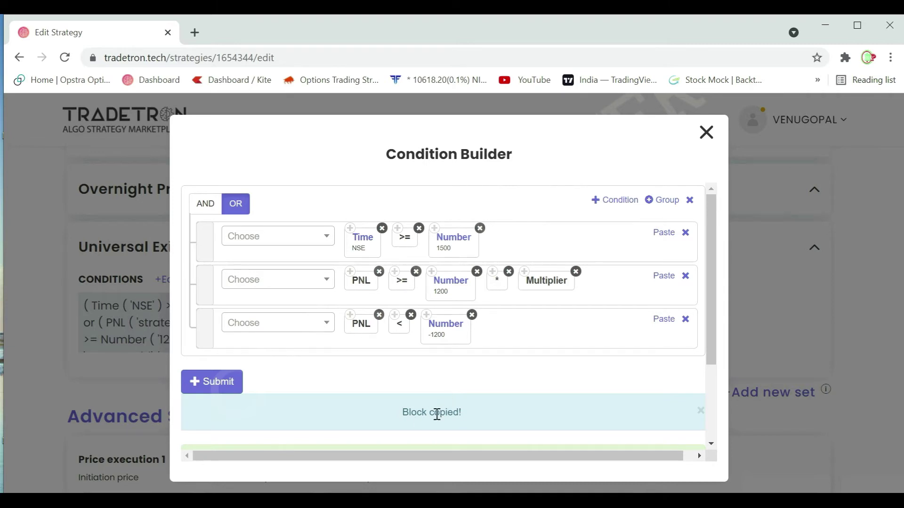
click(670, 322)
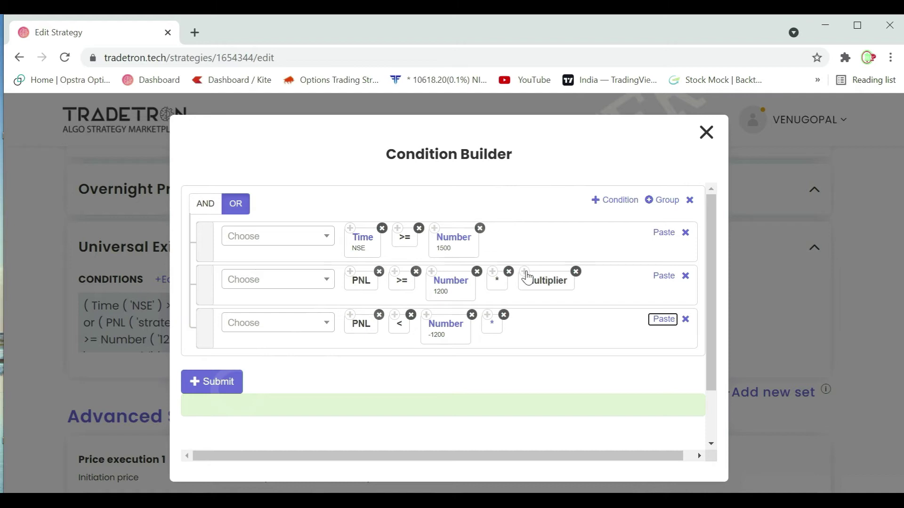
click(528, 278)
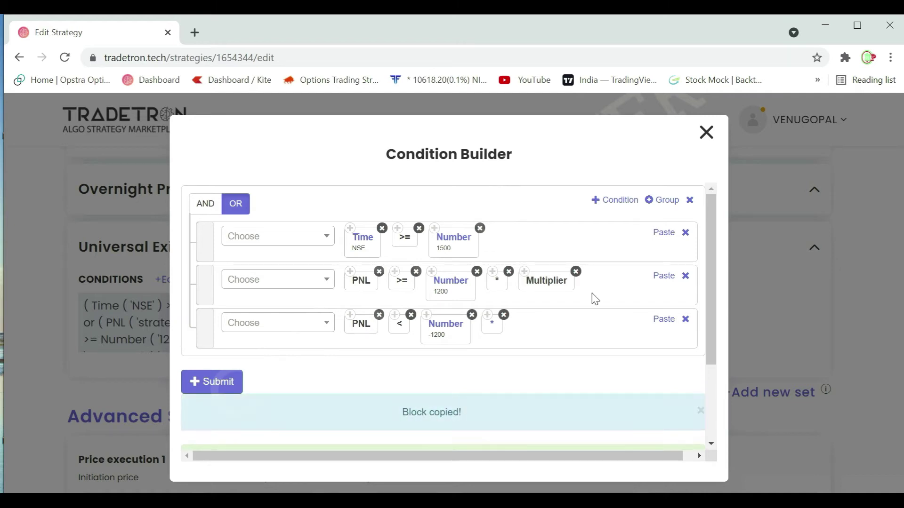
click(665, 323)
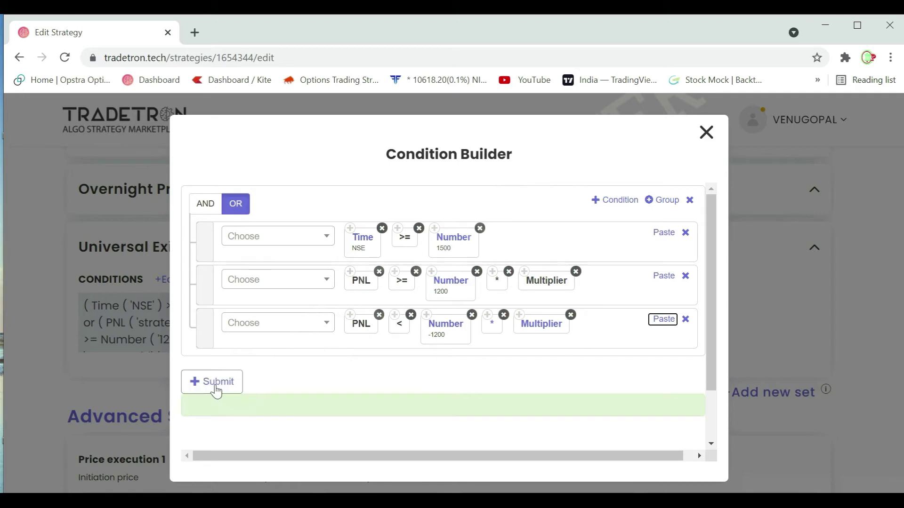
Submit the Universal Exit conditions, close the builder, and update the strategy, dismissing the confirmation
click(216, 388)
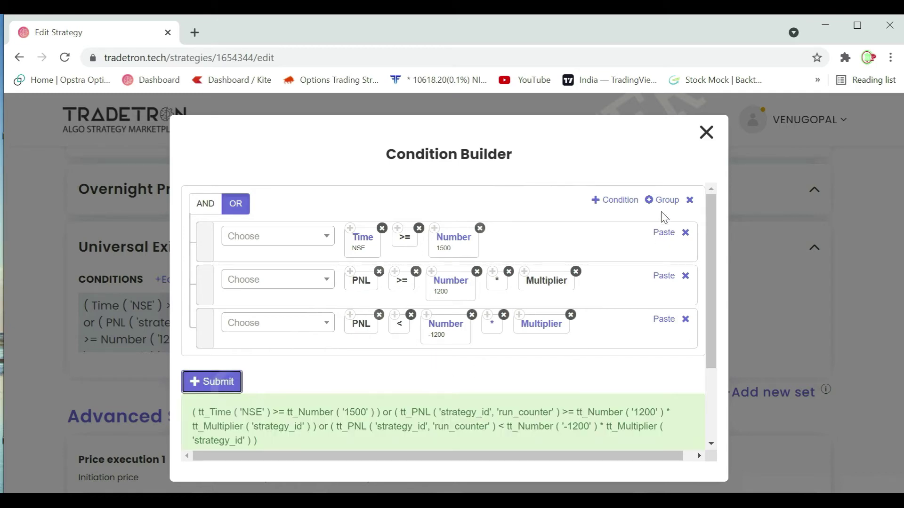
click(706, 132)
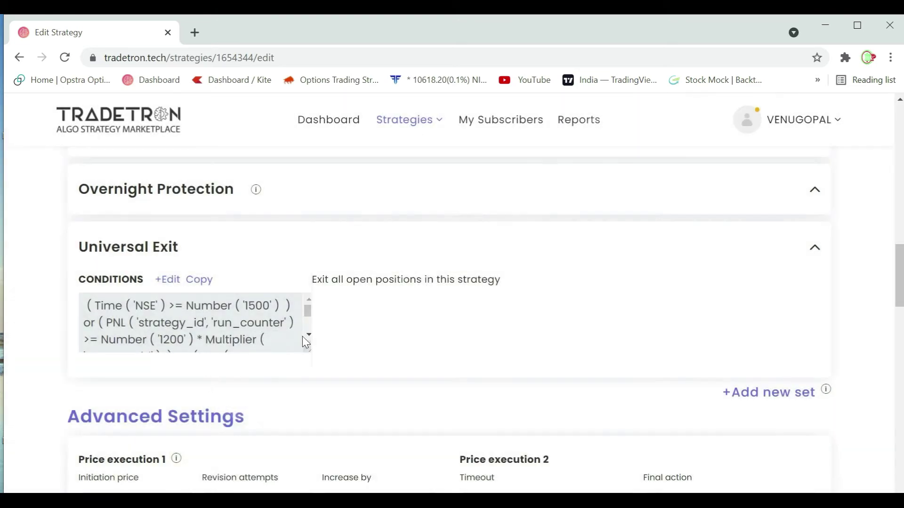
mouse_move(309, 307)
mouse_down()
mouse_move(310, 327)
mouse_move(309, 313)
mouse_up()
scroll(375, 346, down, 1)
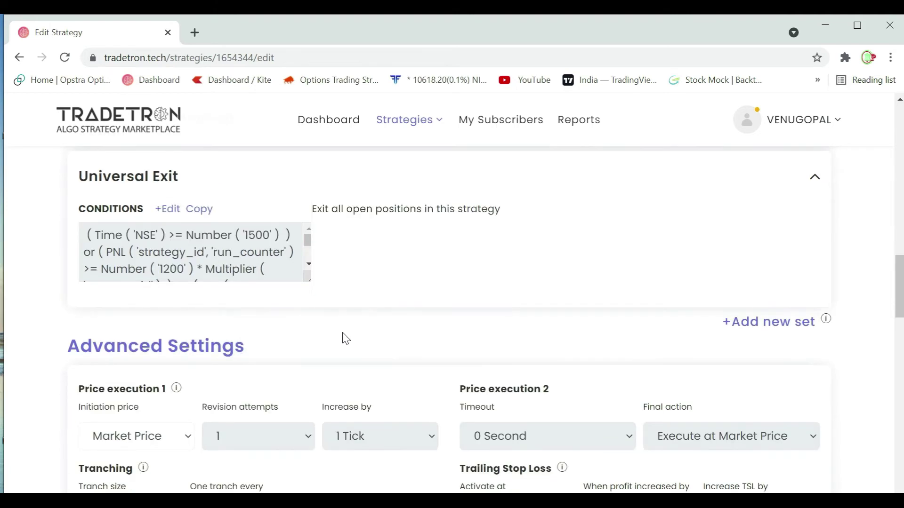
scroll(353, 286, down, 6)
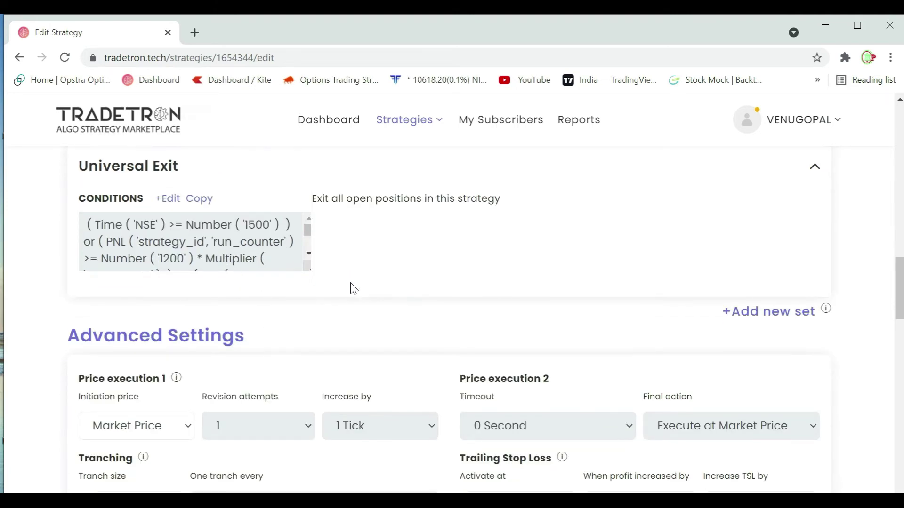
scroll(408, 371, down, 5)
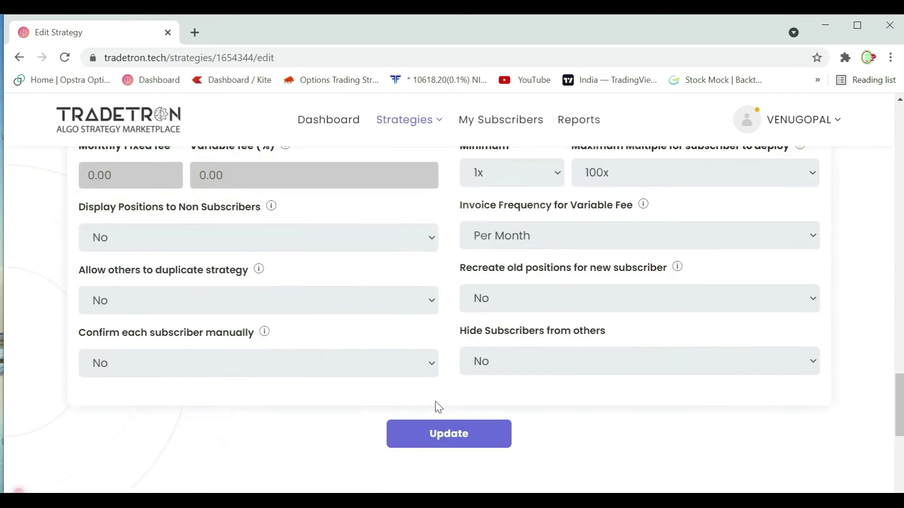
click(450, 437)
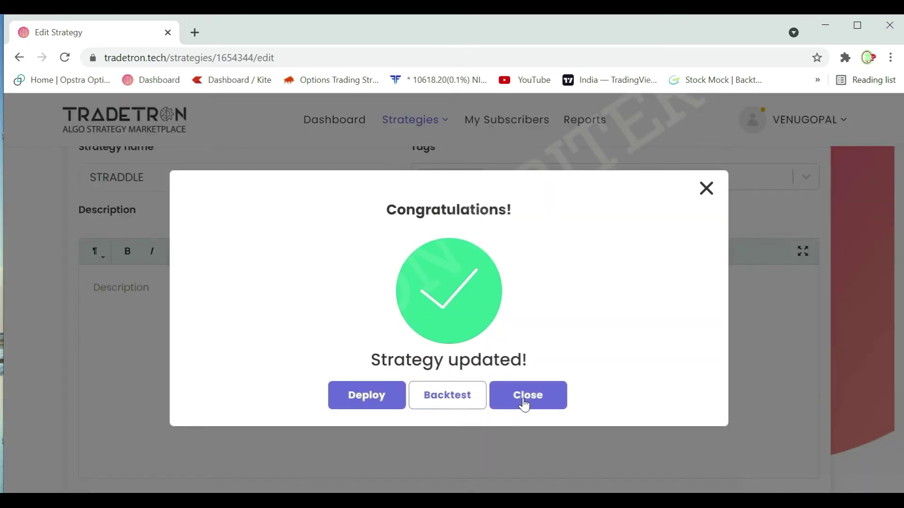
click(522, 403)
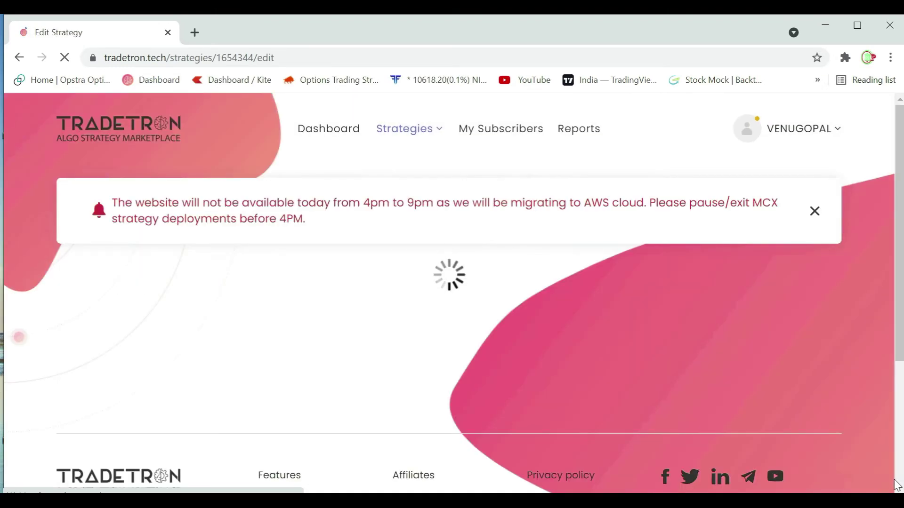
Review the strategy's Entry, Repair and Universal Exit sections, and expand Overnight Protection to examine its description and positions table
scroll(472, 394, down, 7)
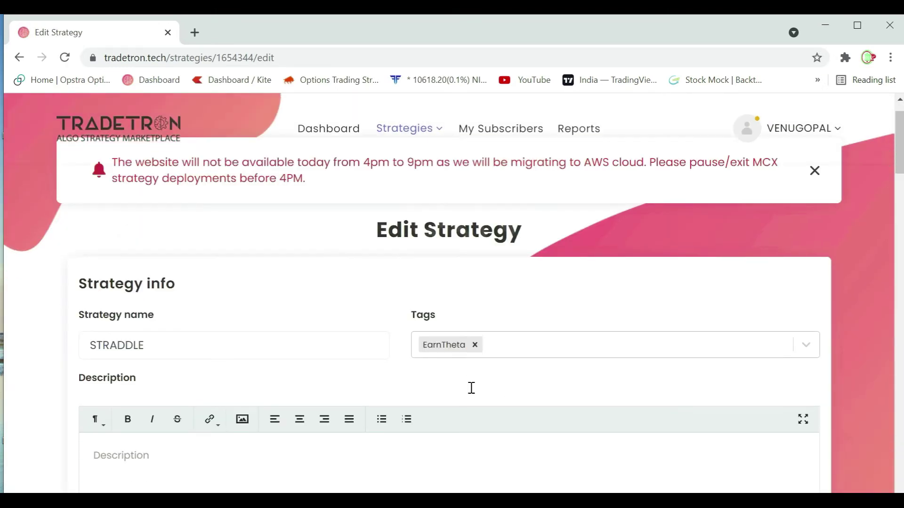
scroll(414, 358, down, 5)
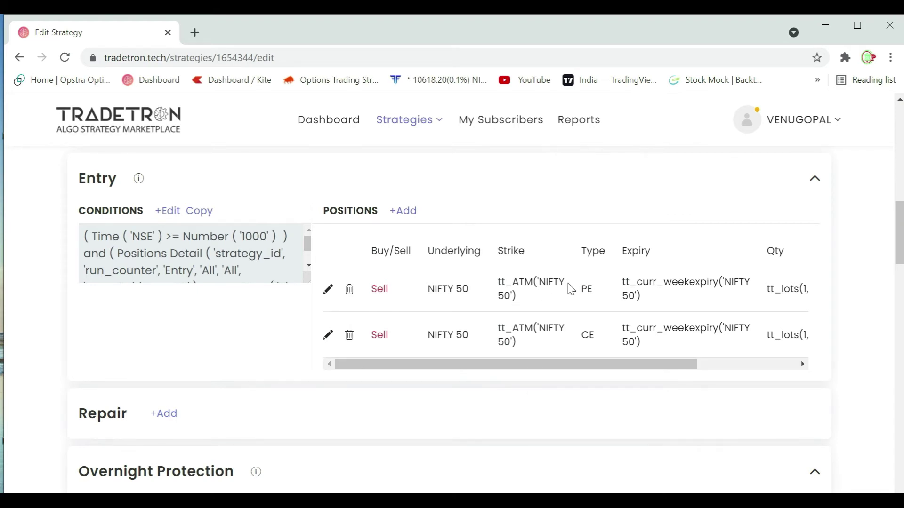
scroll(277, 386, down, 2)
scroll(276, 387, down, 2)
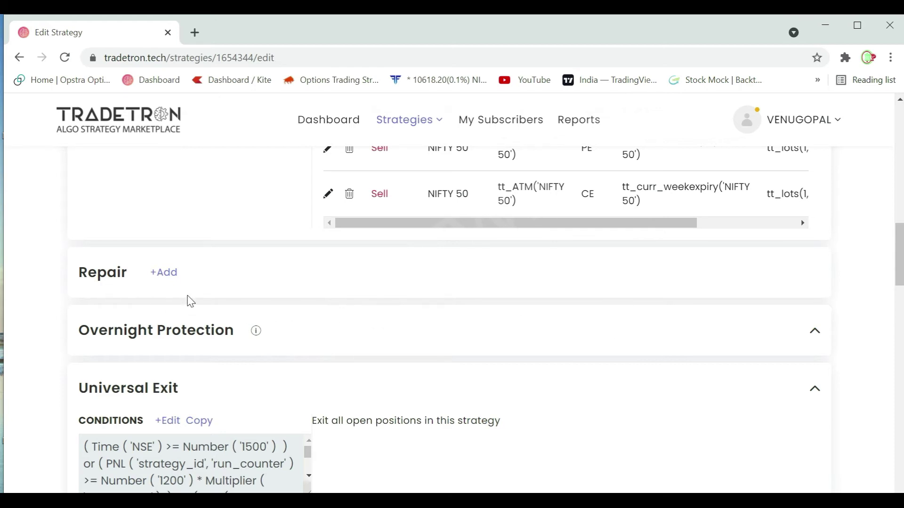
scroll(480, 319, down, 2)
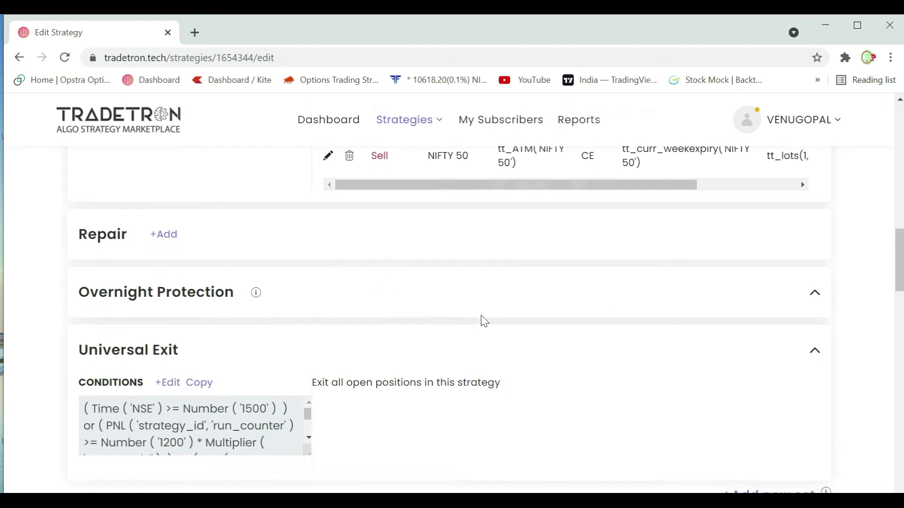
click(813, 262)
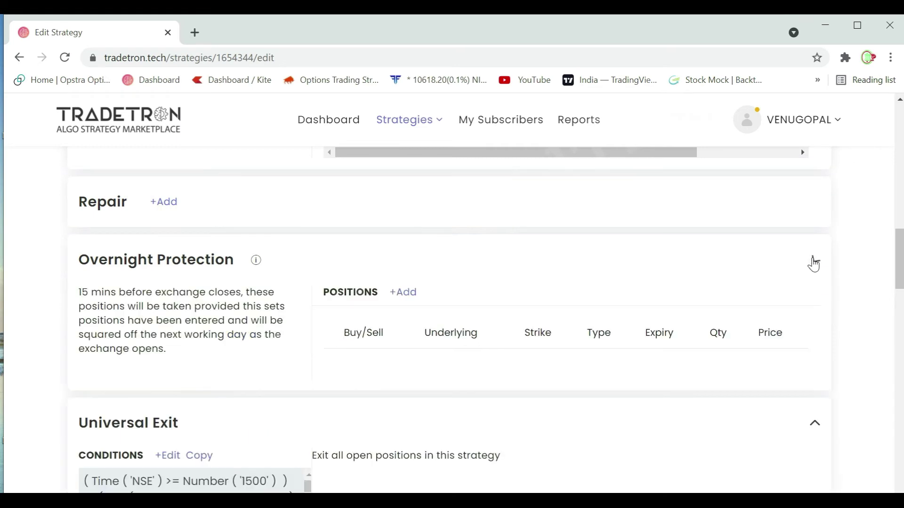
scroll(610, 275, up, 3)
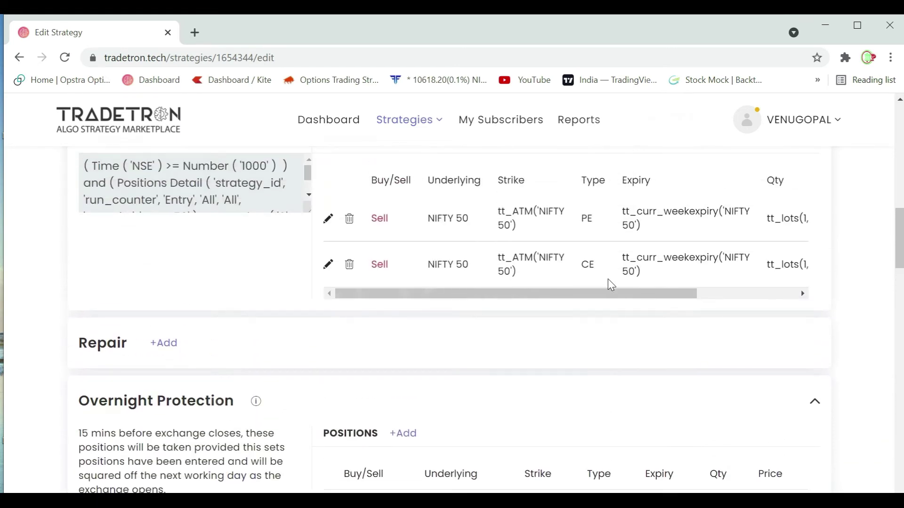
scroll(607, 287, down, 5)
scroll(608, 291, up, 4)
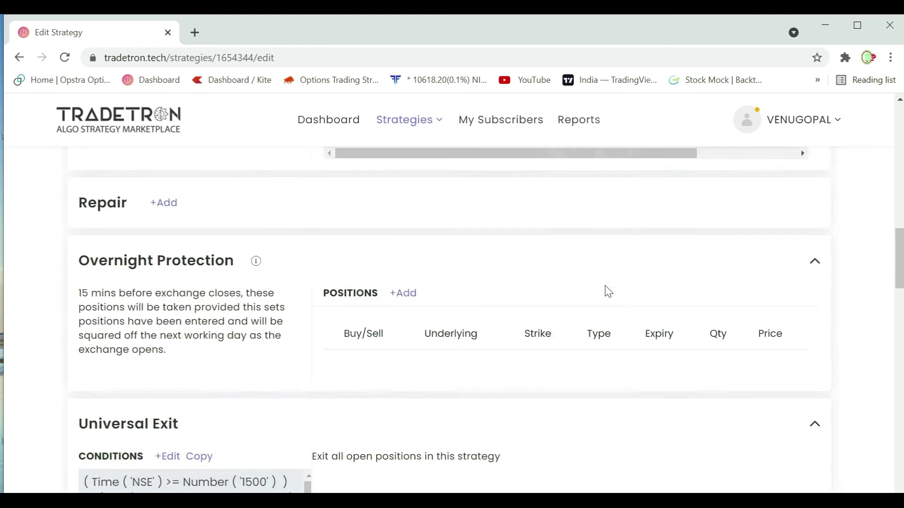
scroll(408, 295, up, 2)
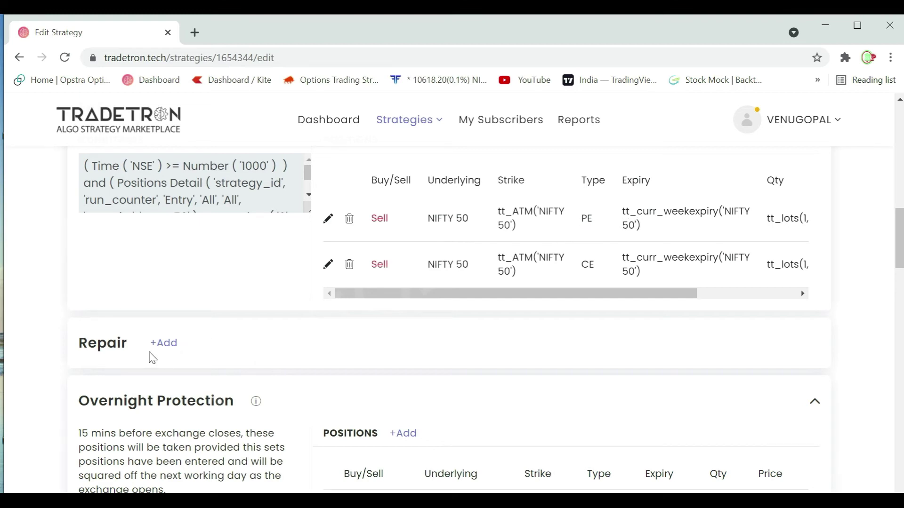
Add a Repair Once section to the strategy below the Entry set
click(167, 349)
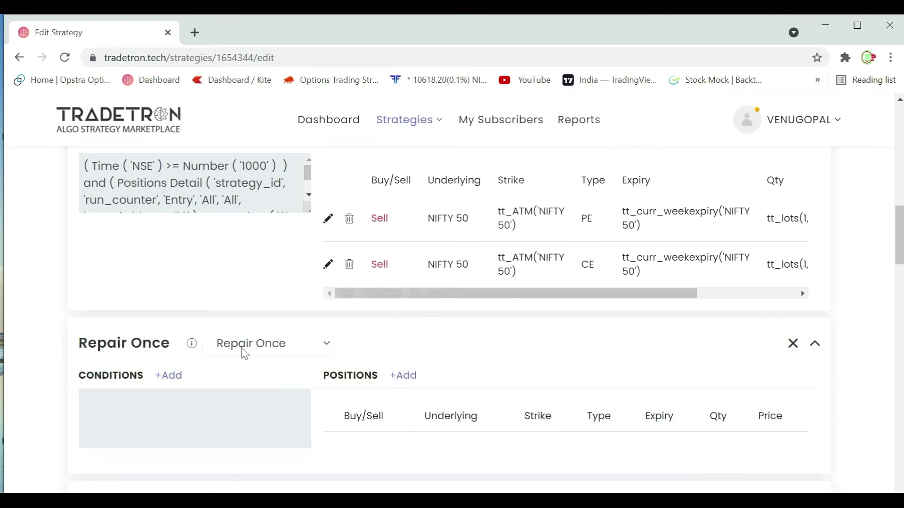
scroll(243, 356, down, 3)
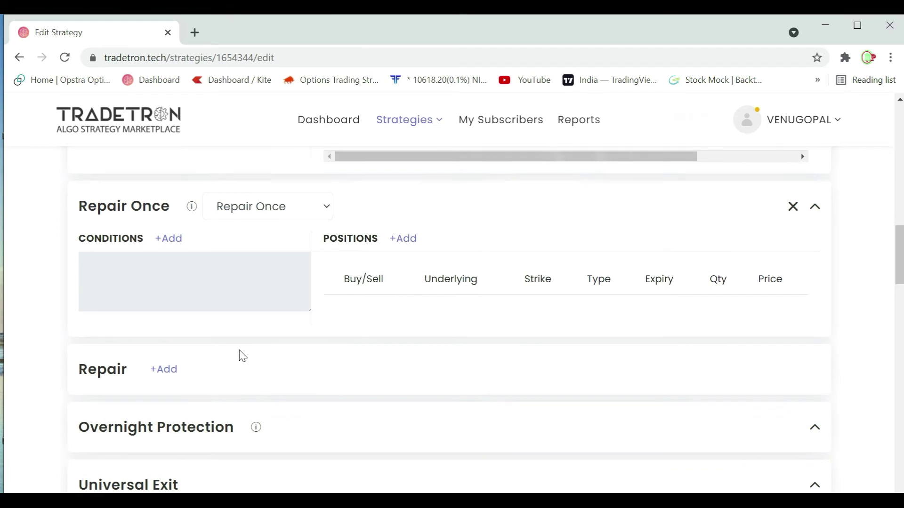
scroll(242, 356, down, 2)
scroll(240, 355, up, 2)
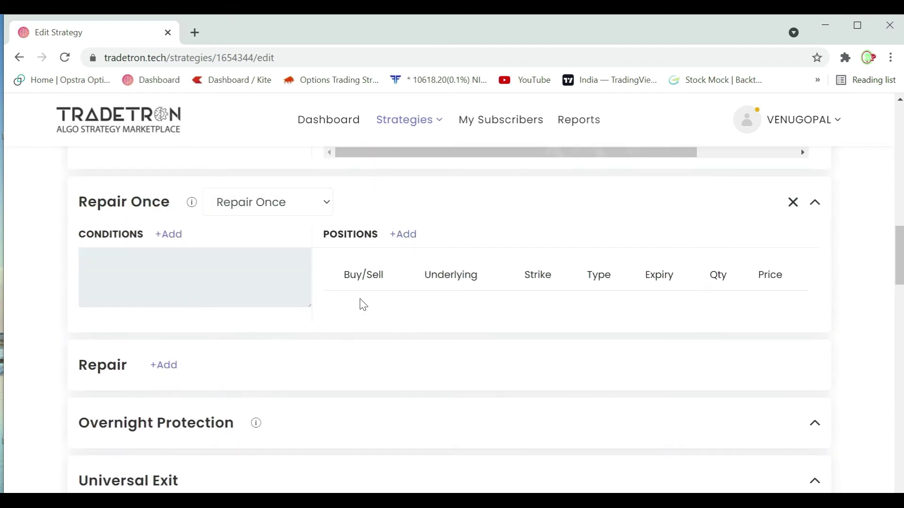
scroll(362, 303, up, 2)
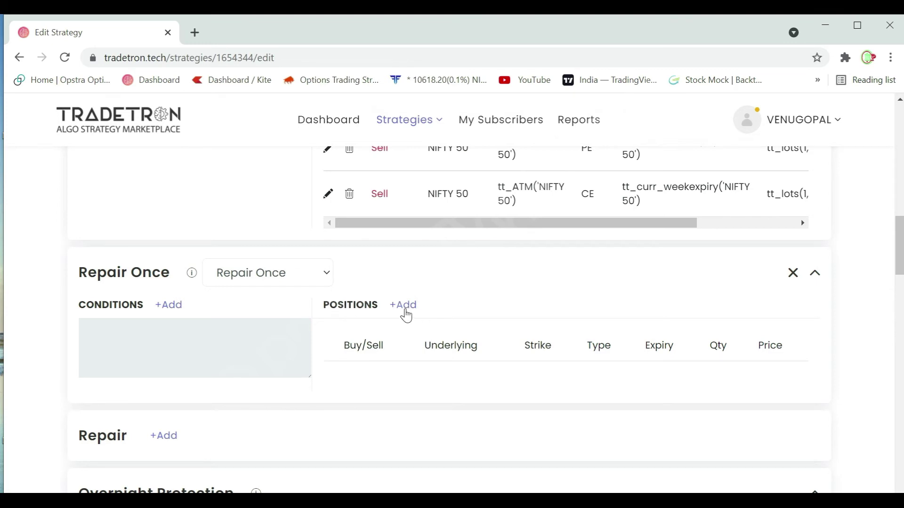
Start a Buy position in Repair Once with exchange NFO, type Put and underlying NIFTY 50
click(404, 308)
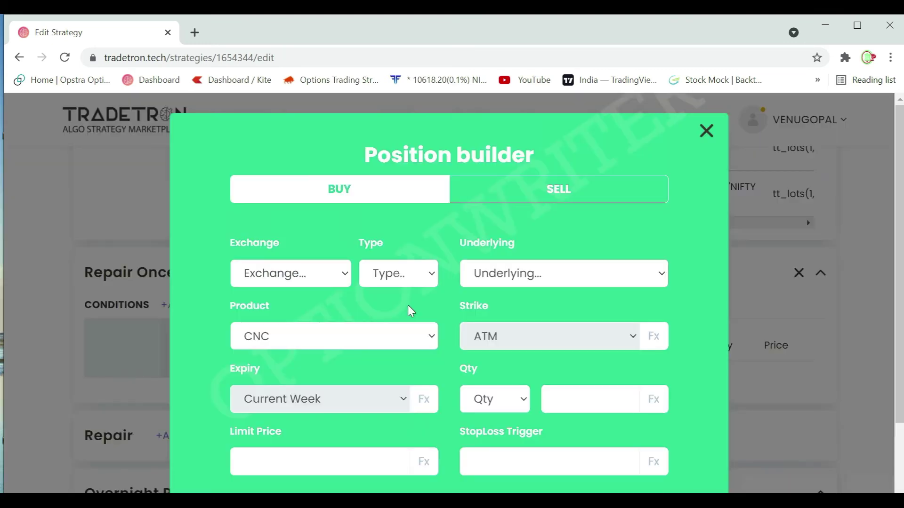
click(349, 279)
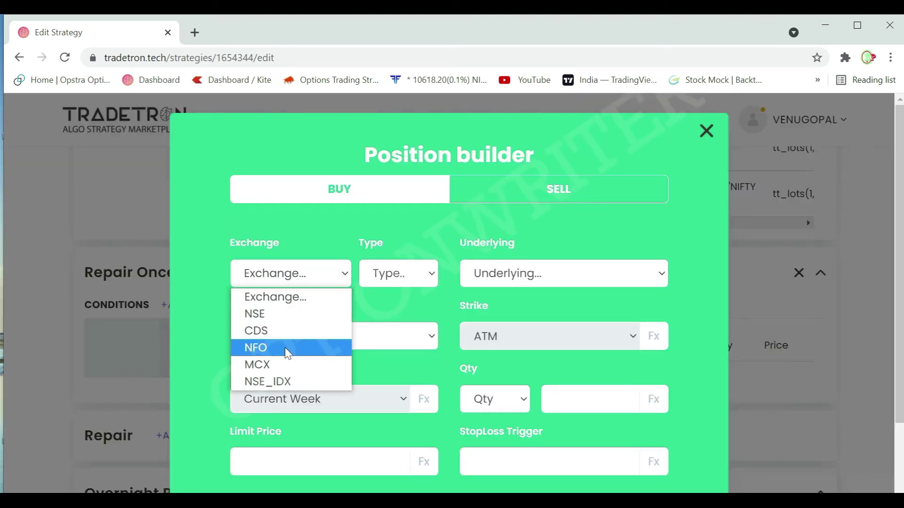
click(288, 349)
click(371, 285)
click(396, 311)
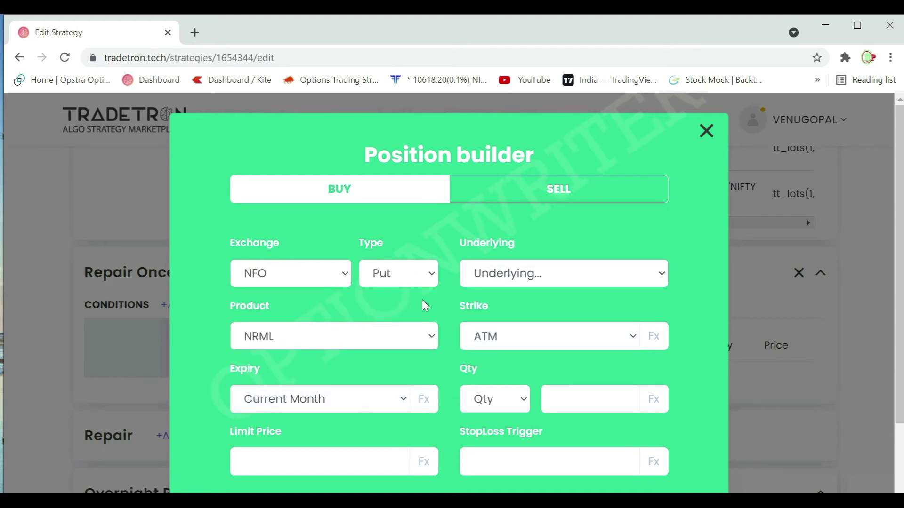
click(482, 276)
text(nifty)
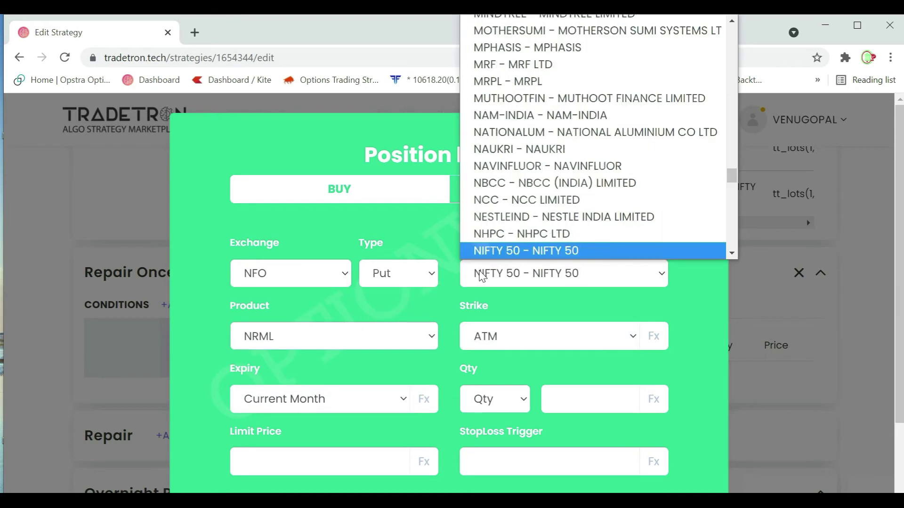
key(Return)
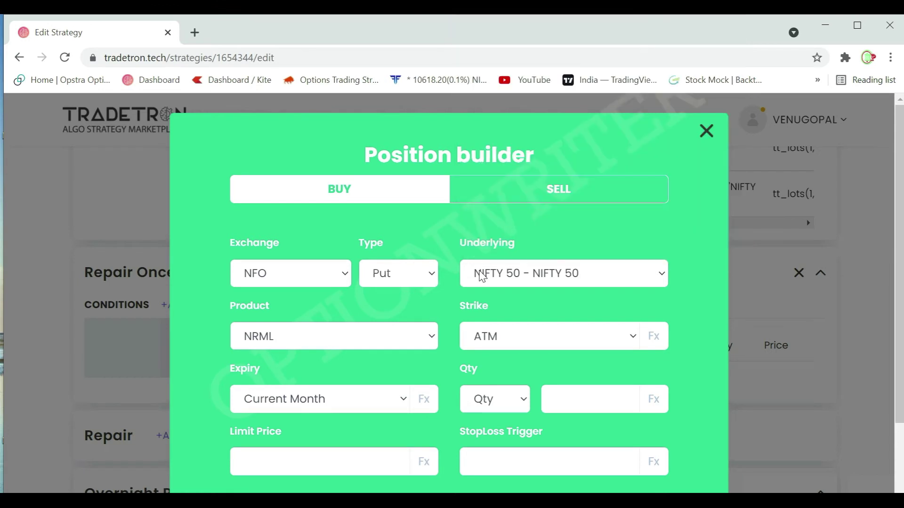
Set the repair position's product to MIS, expiry to Current Week and quantity to 1 lot
click(430, 338)
click(328, 385)
click(405, 401)
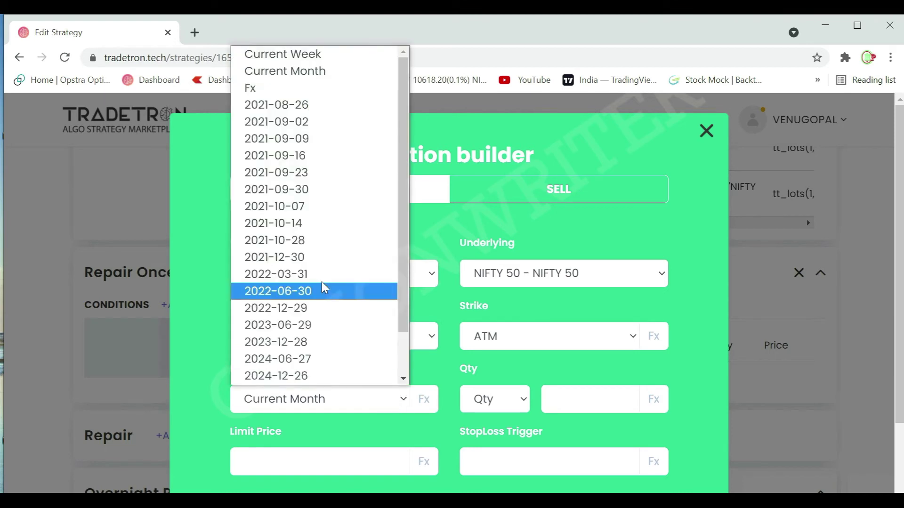
click(311, 57)
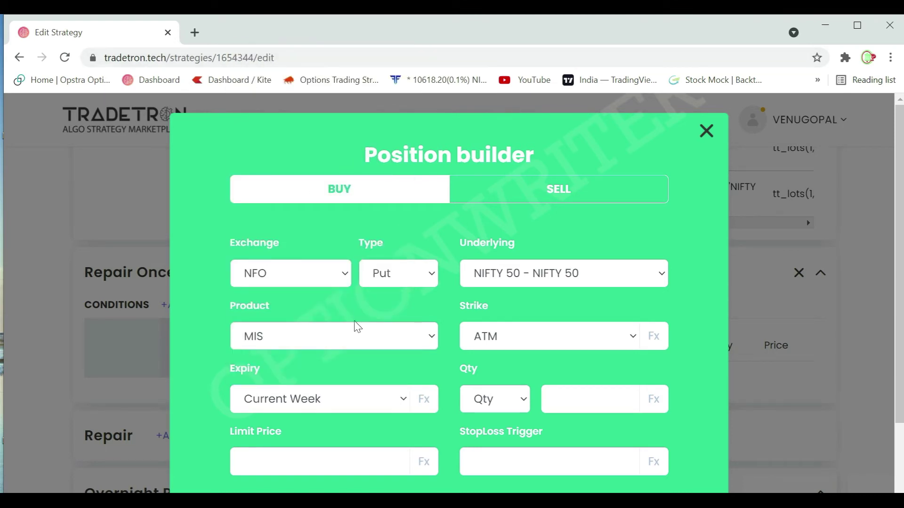
click(522, 400)
click(489, 465)
click(564, 403)
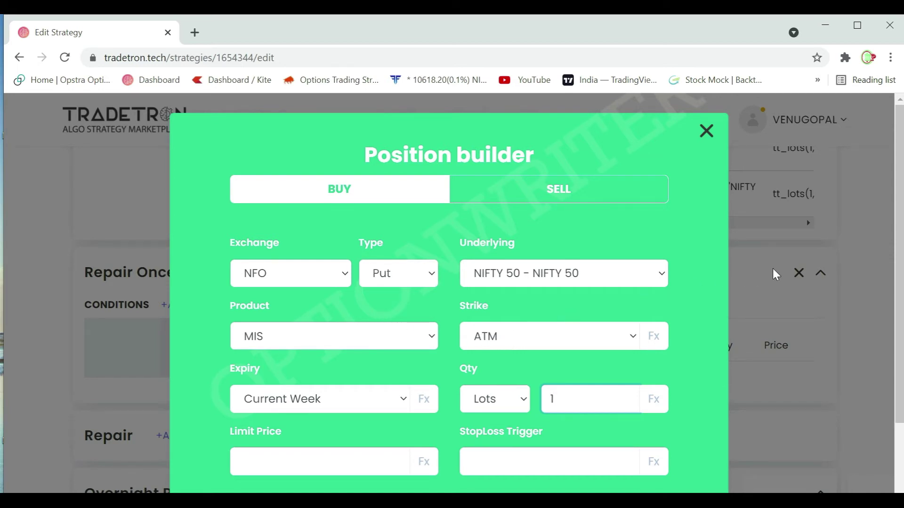
Switch the repair position's strike to Fx and open its formula builder
click(541, 343)
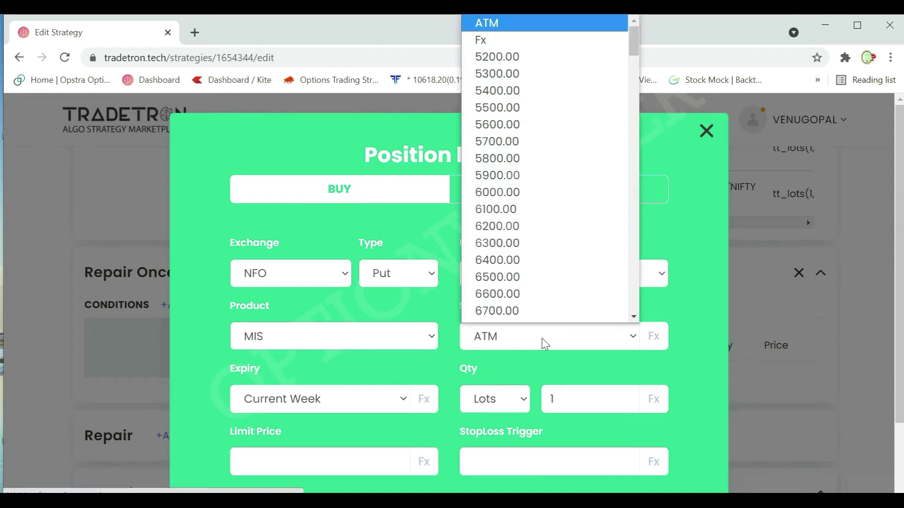
click(496, 32)
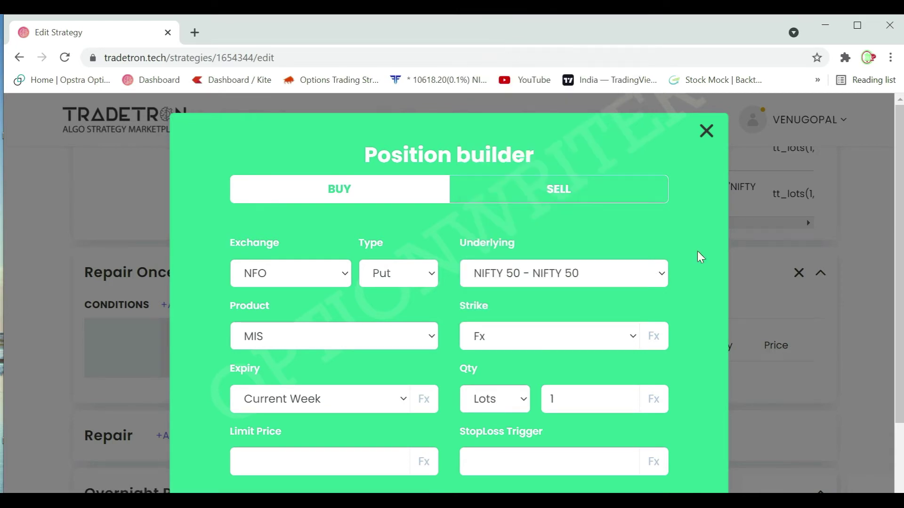
click(655, 337)
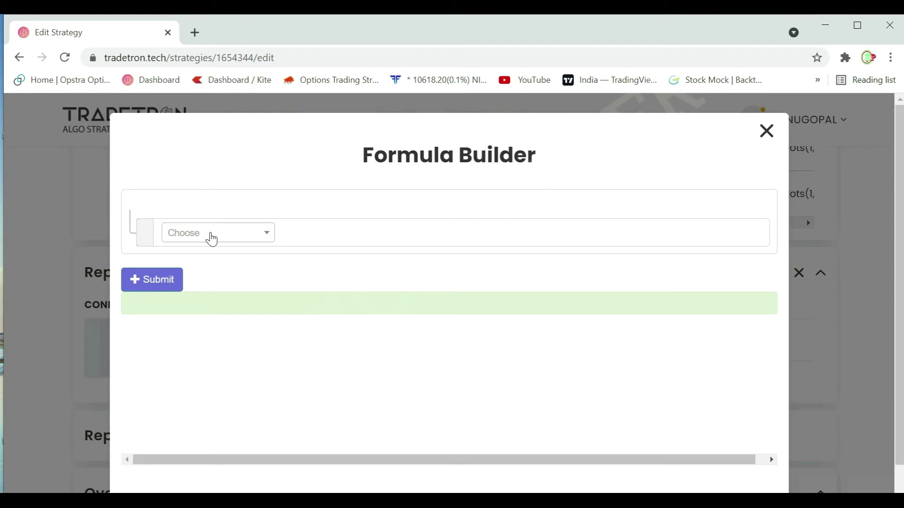
Find the Traded Instrument keyword and choose it for the strike formula
click(212, 240)
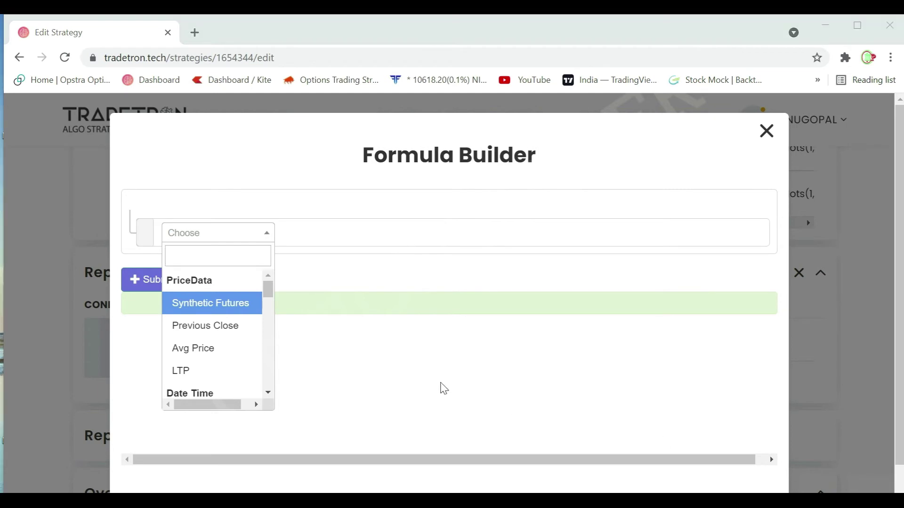
drag(268, 296, 274, 348)
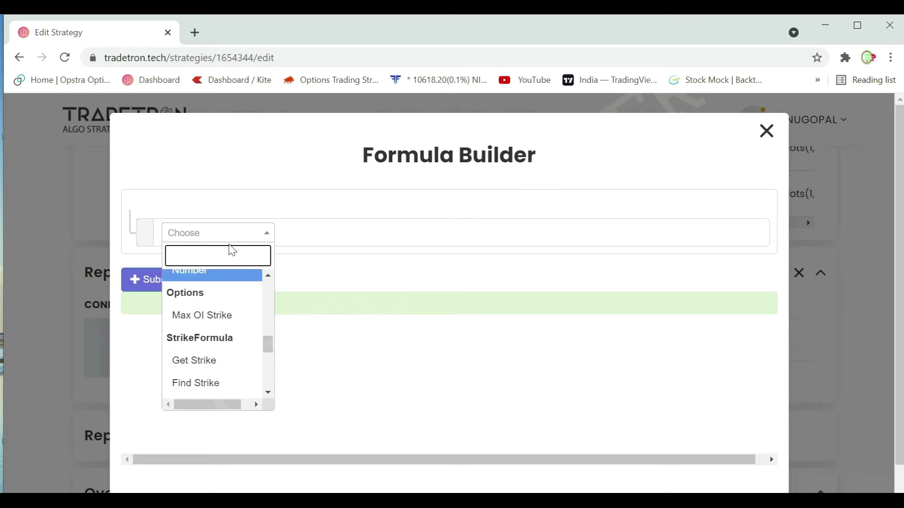
click(224, 239)
click(225, 238)
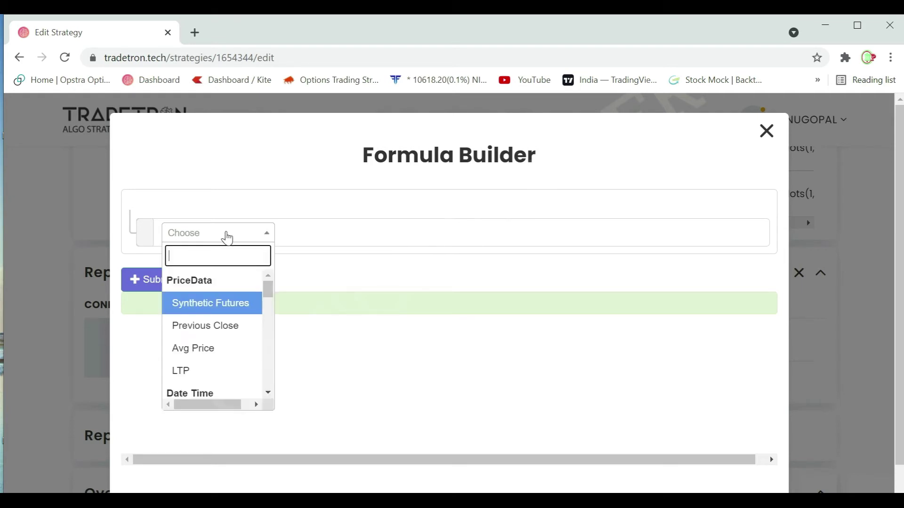
text(trad)
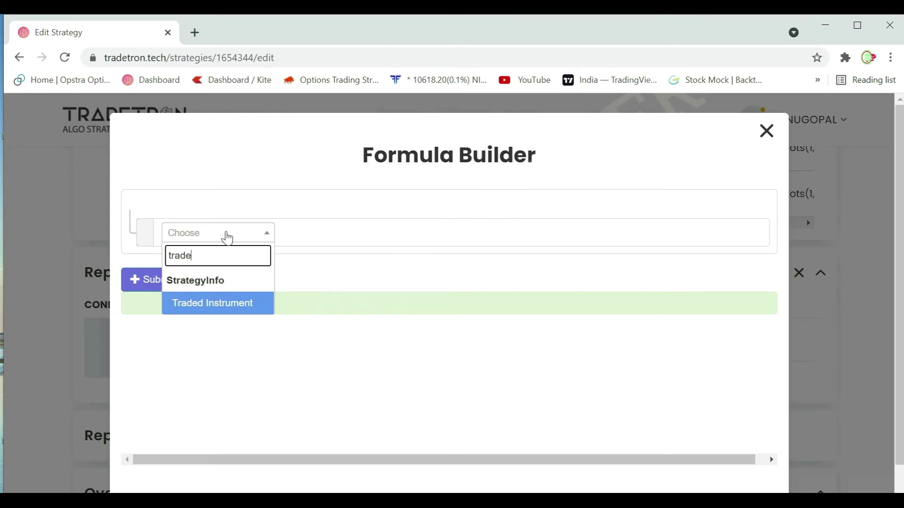
text(e)
key(Return)
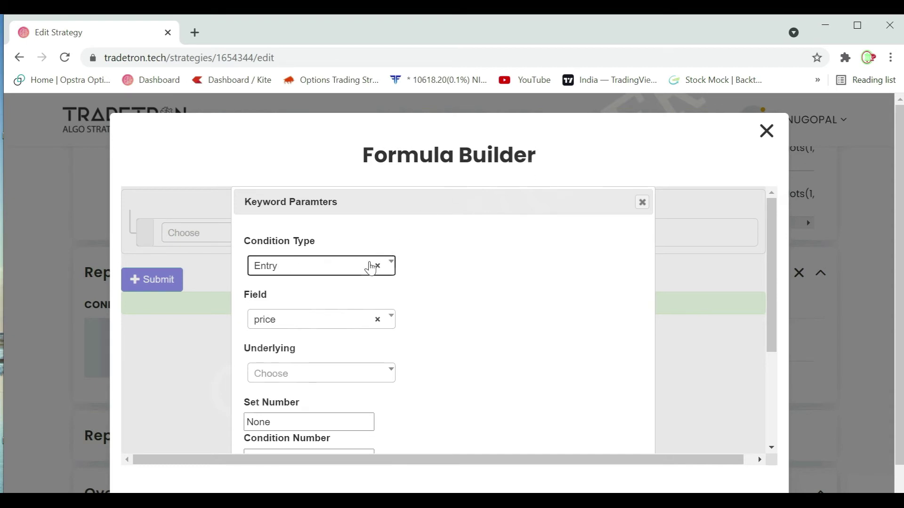
Set the Traded Instrument parameters to field strike and underlying NIFTY 50
click(282, 324)
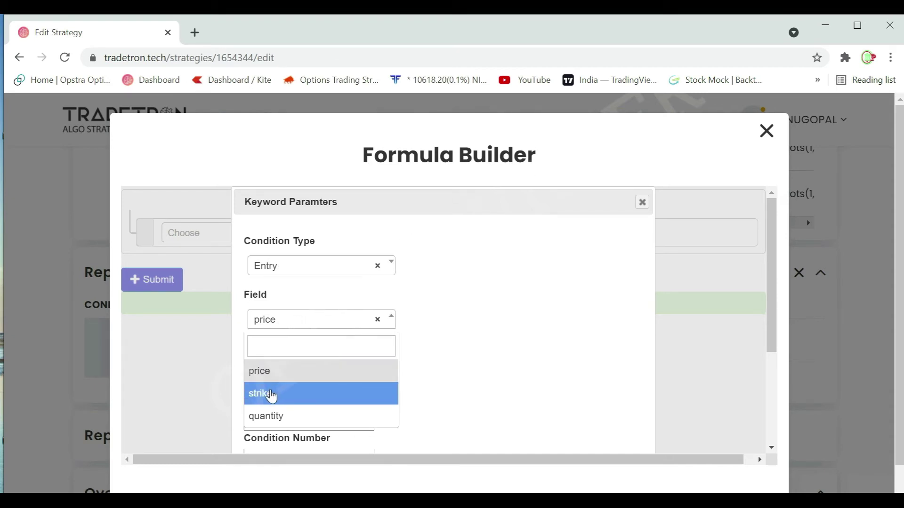
click(264, 394)
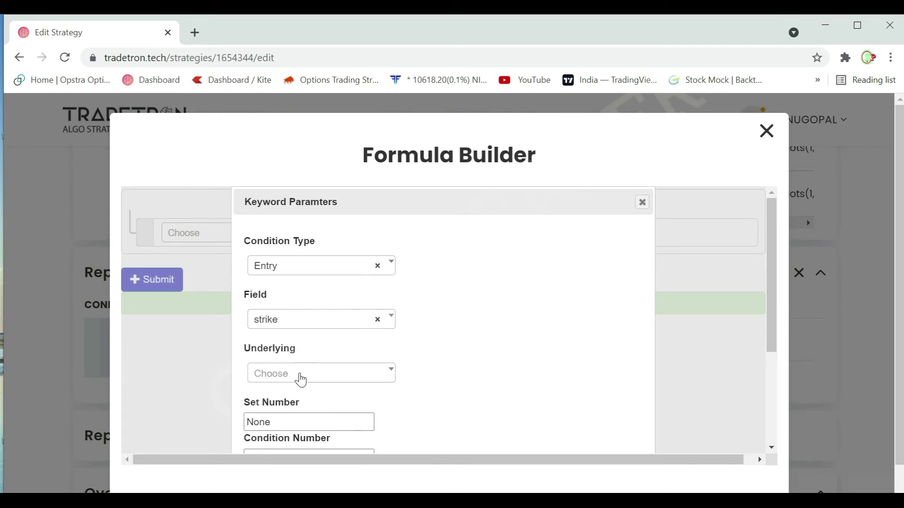
click(301, 380)
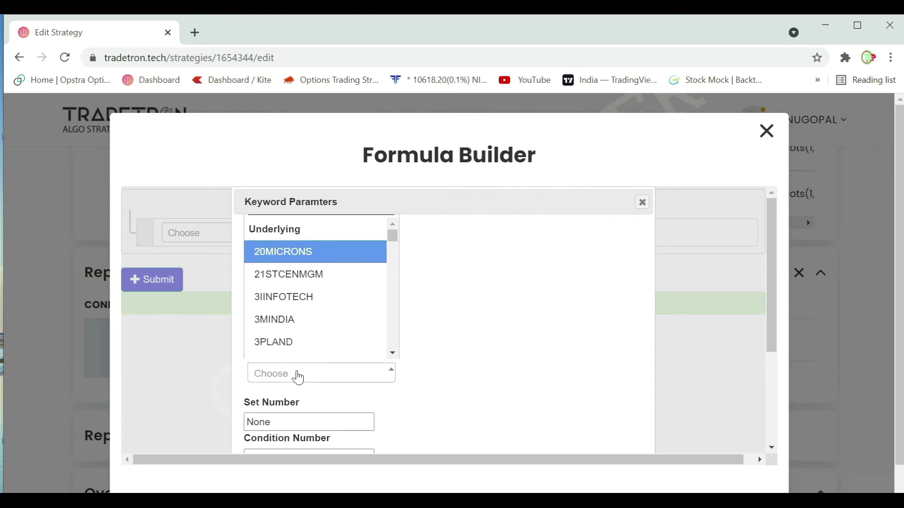
text(nifty)
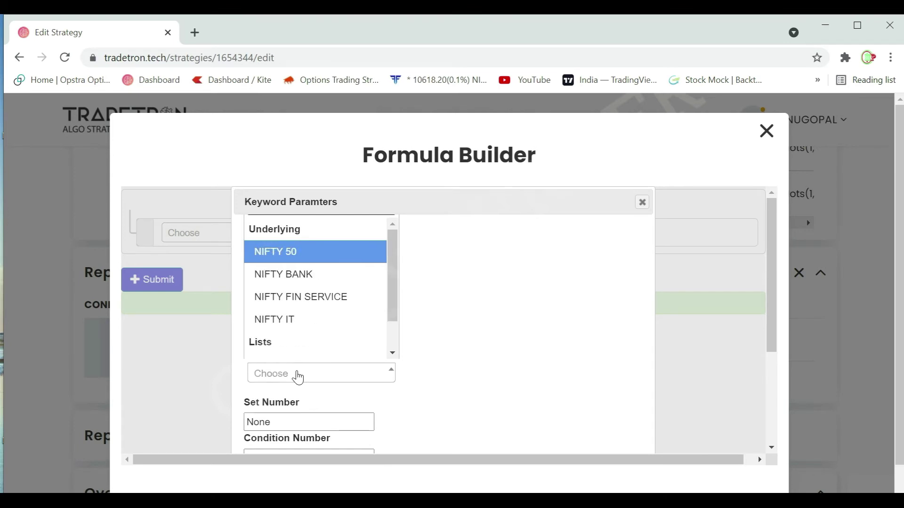